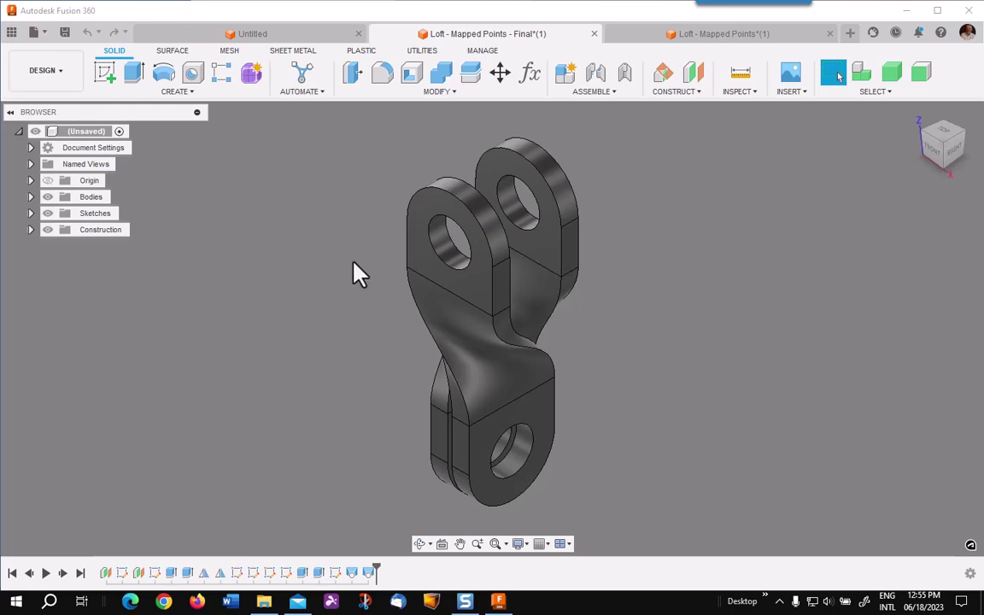
Step: Orbit the finished bracket round to a side view to inspect it
shift+middle_drag(356, 349, 475, 324)
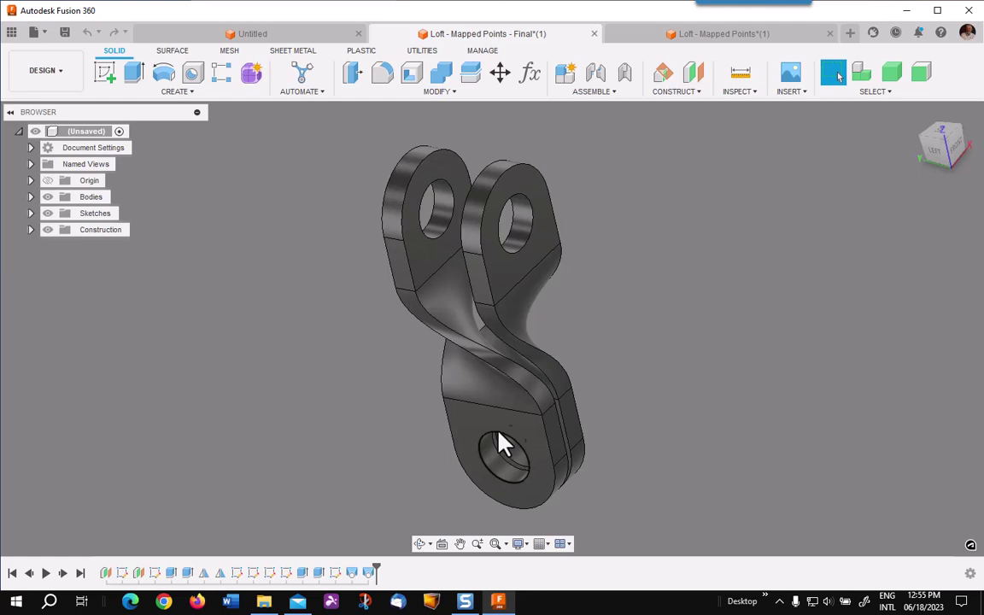
shift+middle_drag(601, 352, 464, 345)
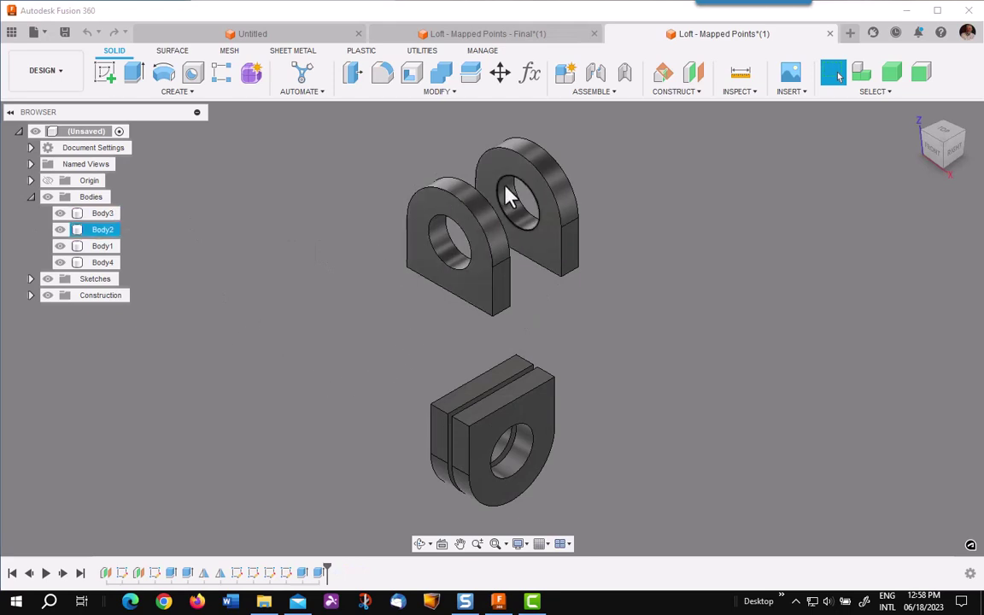
Step: Hide Body1 and Body3 in the Browser, keeping Body2 and Body4 visible
click(59, 229)
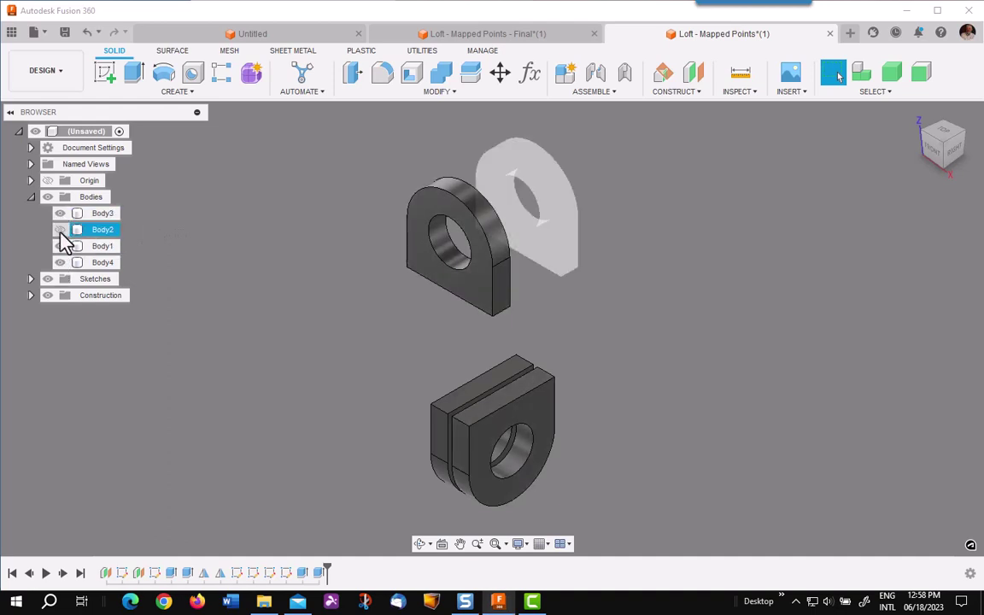
click(60, 213)
click(60, 229)
click(60, 246)
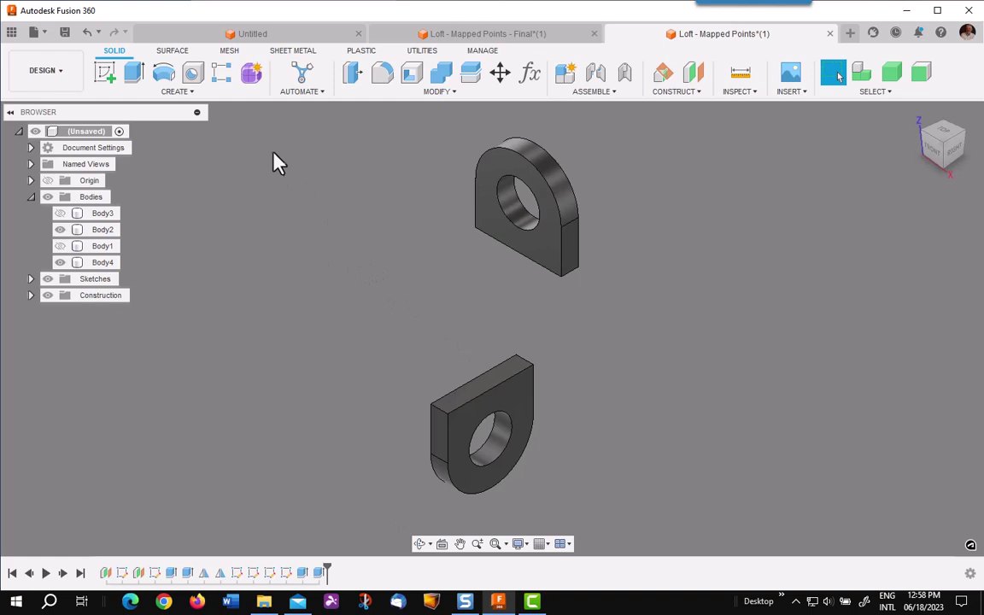
Step: Start a 3D sketch on the upper block's face and draw two corner-to-corner spline rails
click(104, 75)
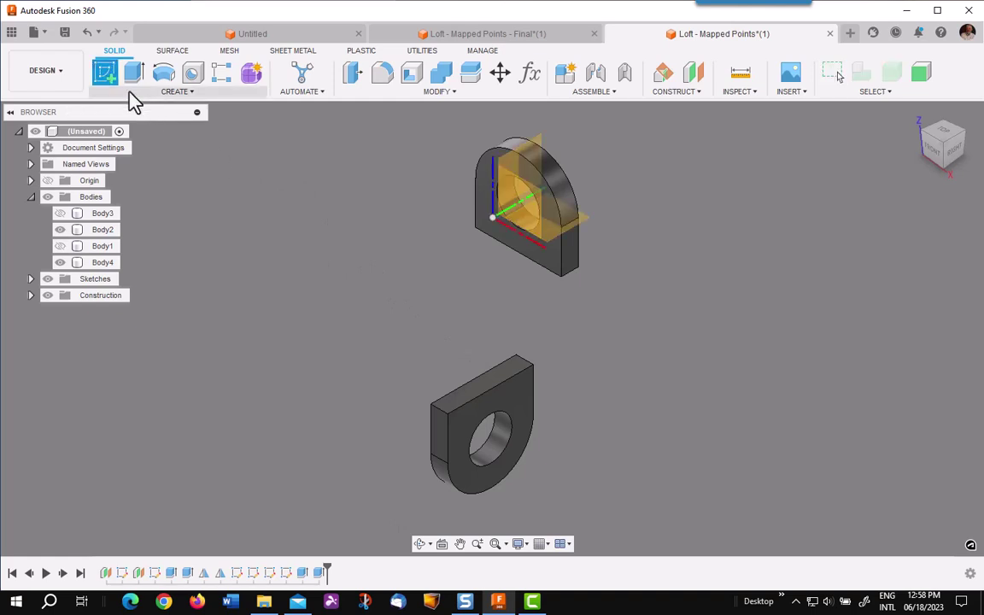
click(541, 150)
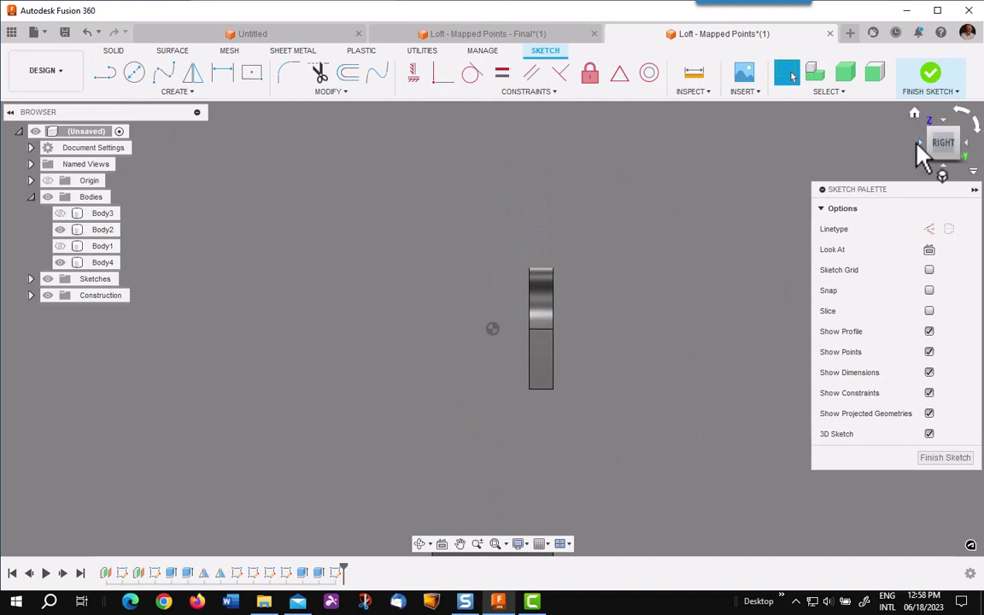
click(914, 115)
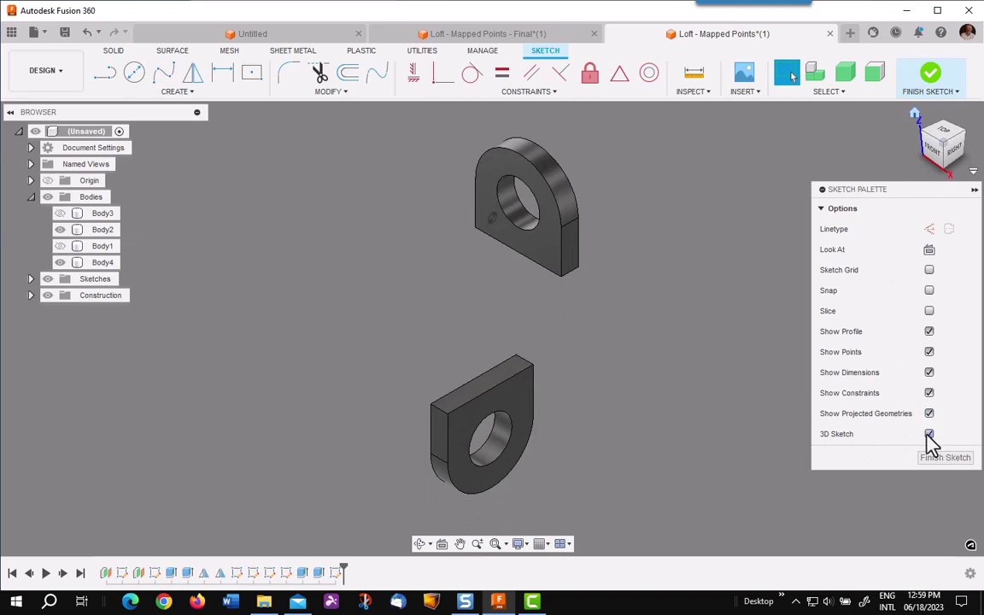
click(161, 75)
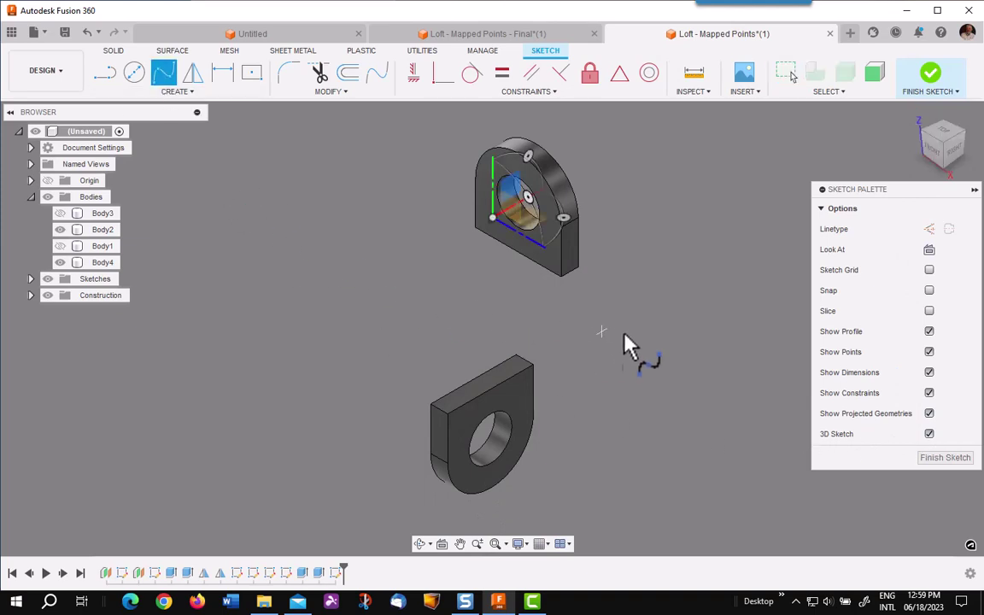
scroll(606, 315, up, 3)
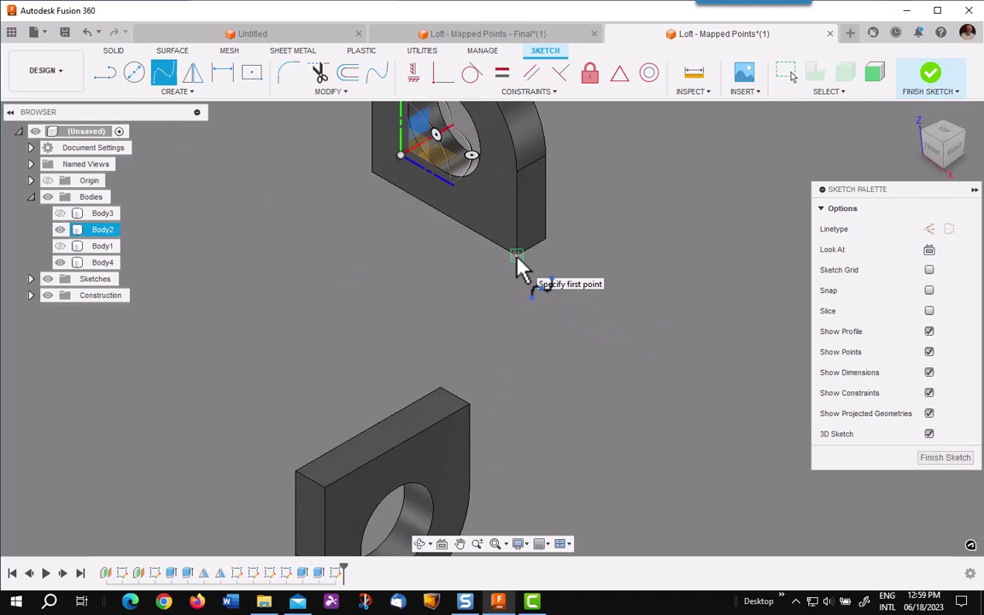
click(516, 256)
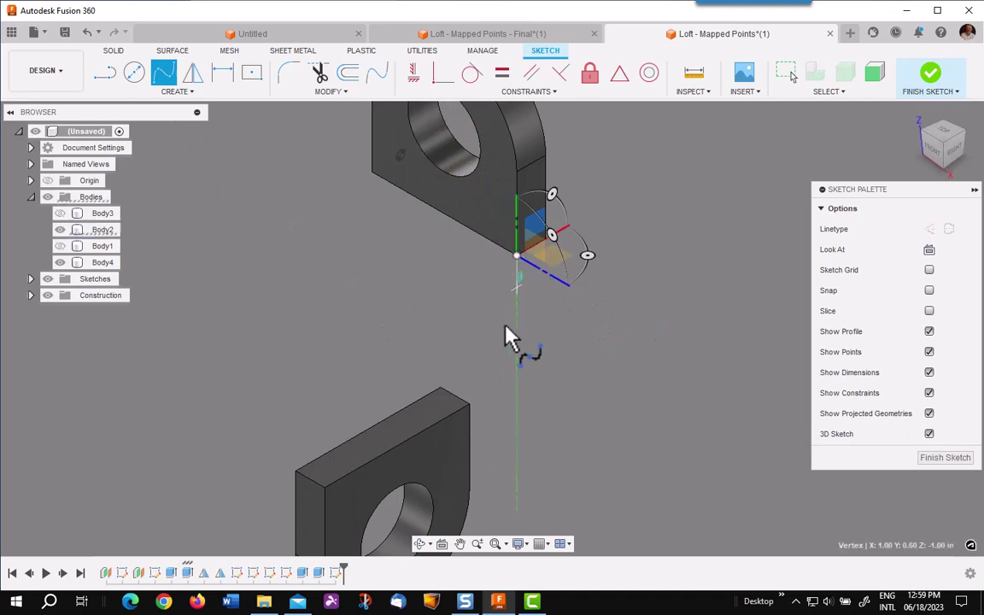
click(470, 403)
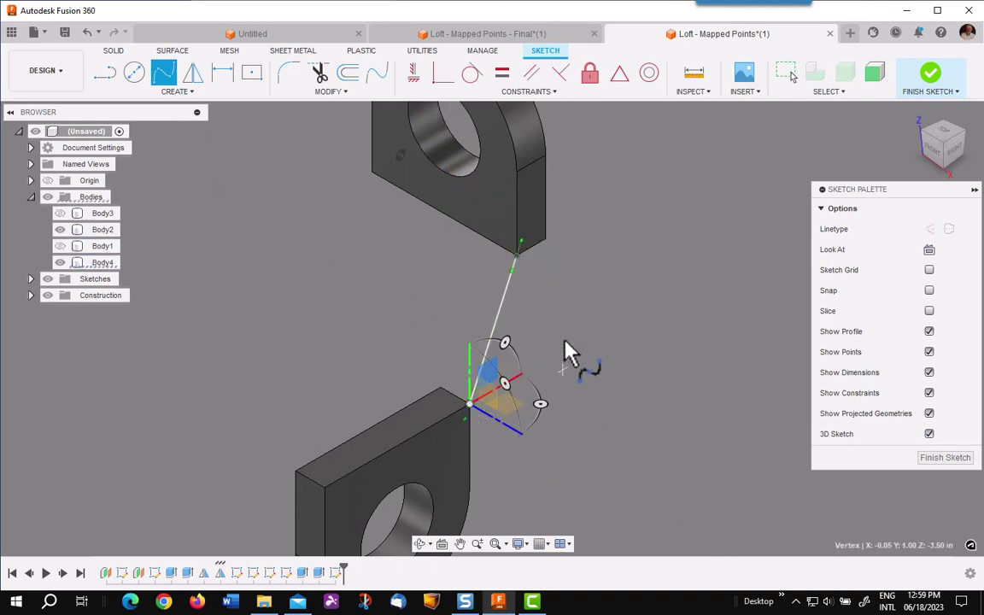
click(547, 242)
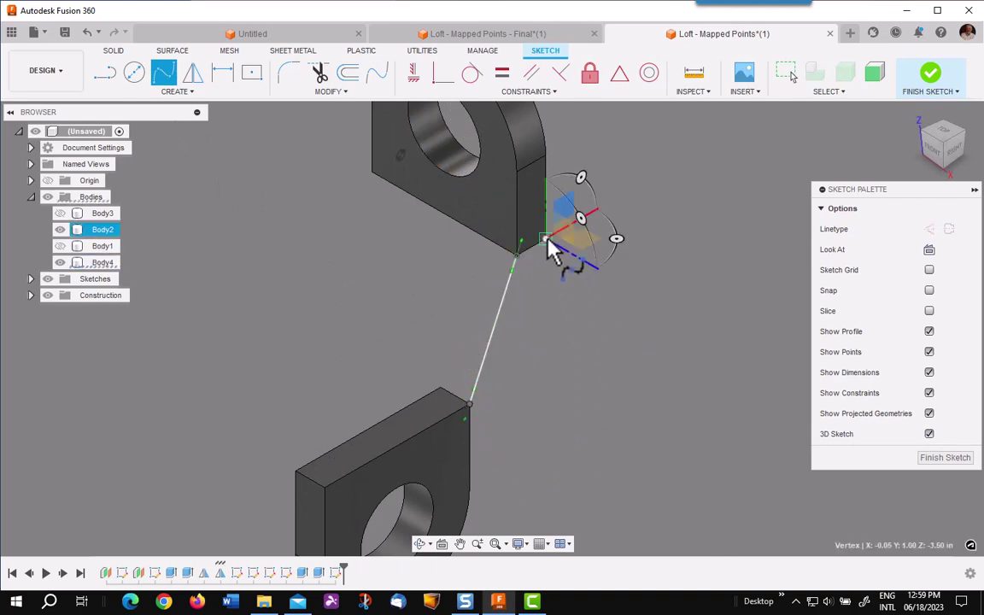
click(441, 388)
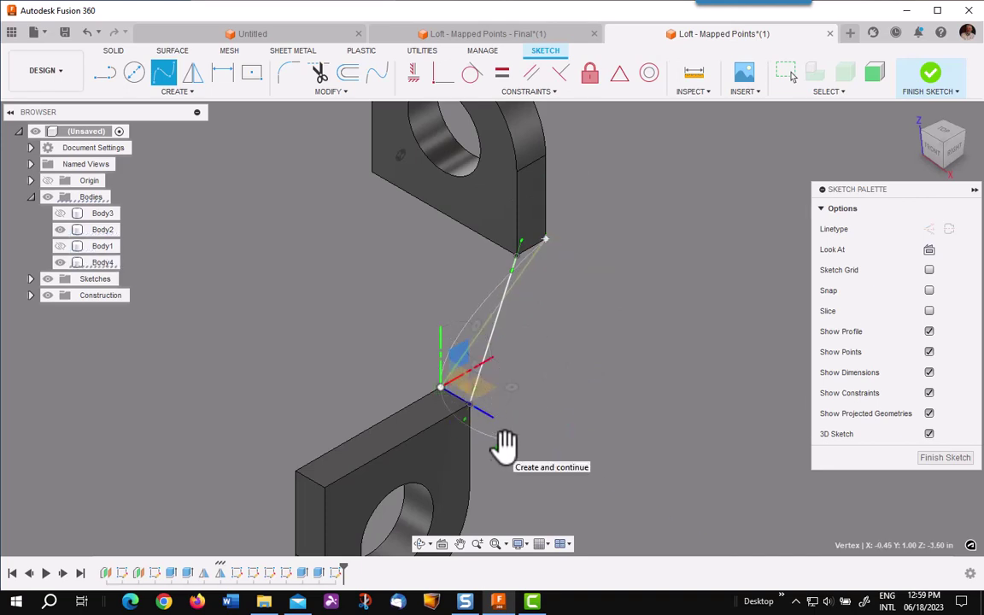
Step: Draw the remaining two spline rails from the upper block's corners to the lower block's
shift+middle_drag(419, 270, 380, 303)
click(384, 169)
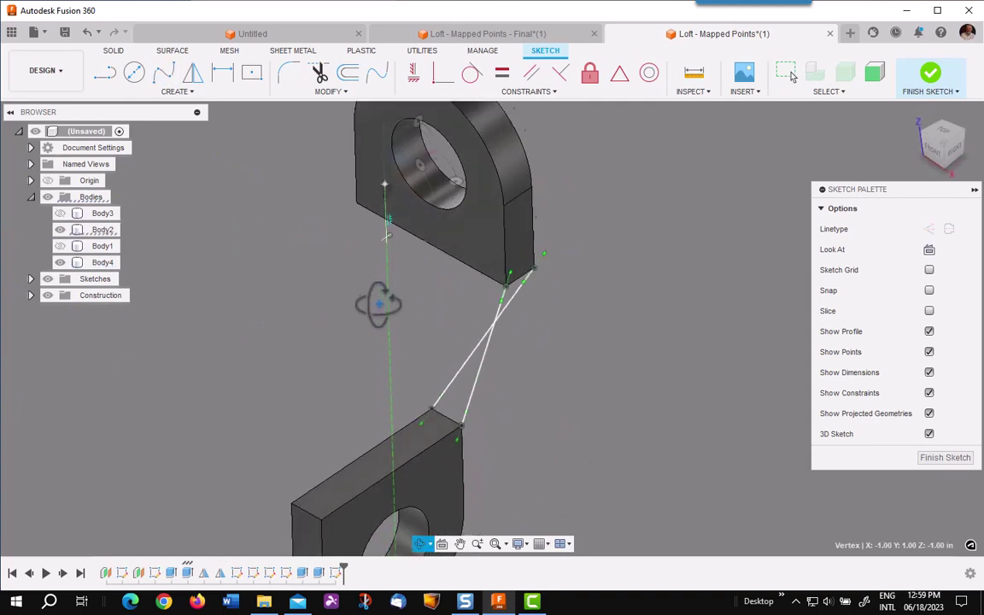
click(293, 504)
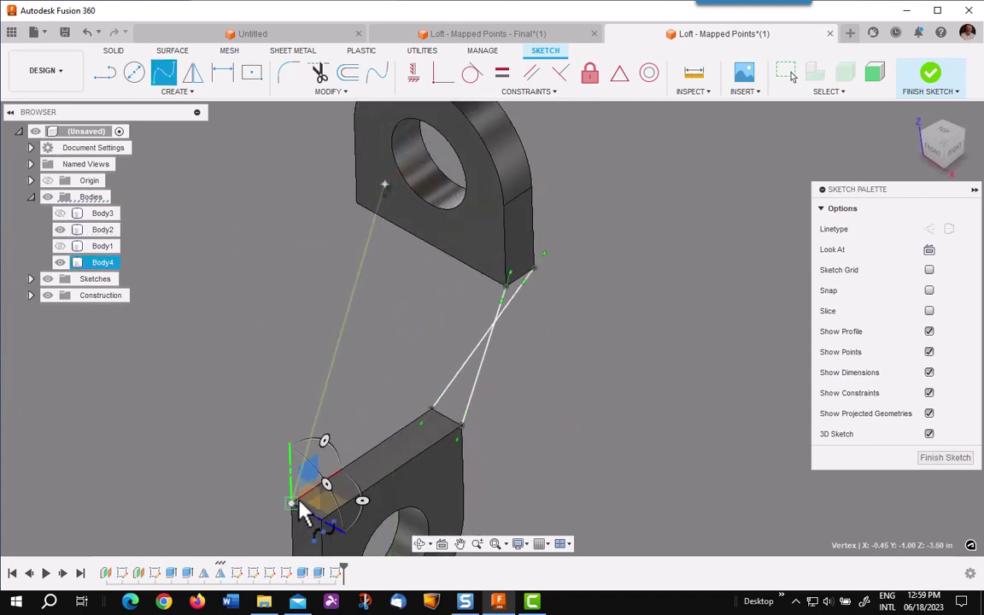
shift+middle_drag(356, 523, 432, 213)
click(368, 466)
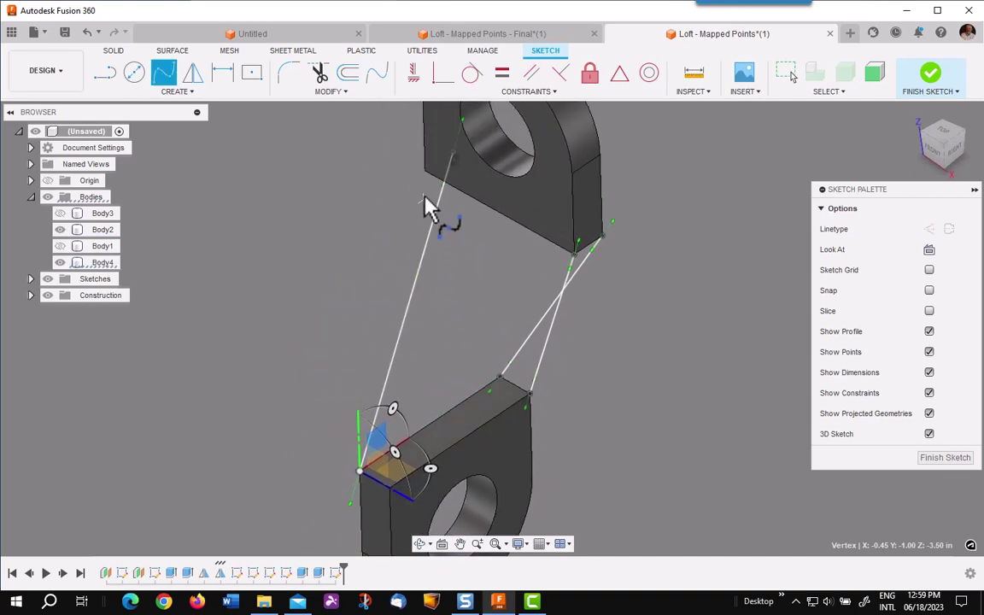
click(425, 171)
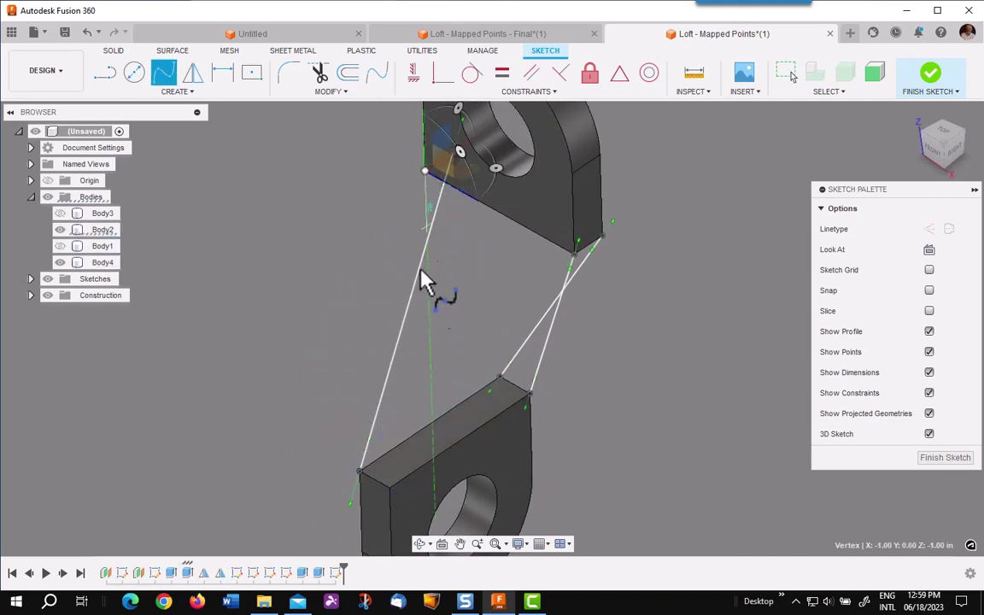
click(389, 486)
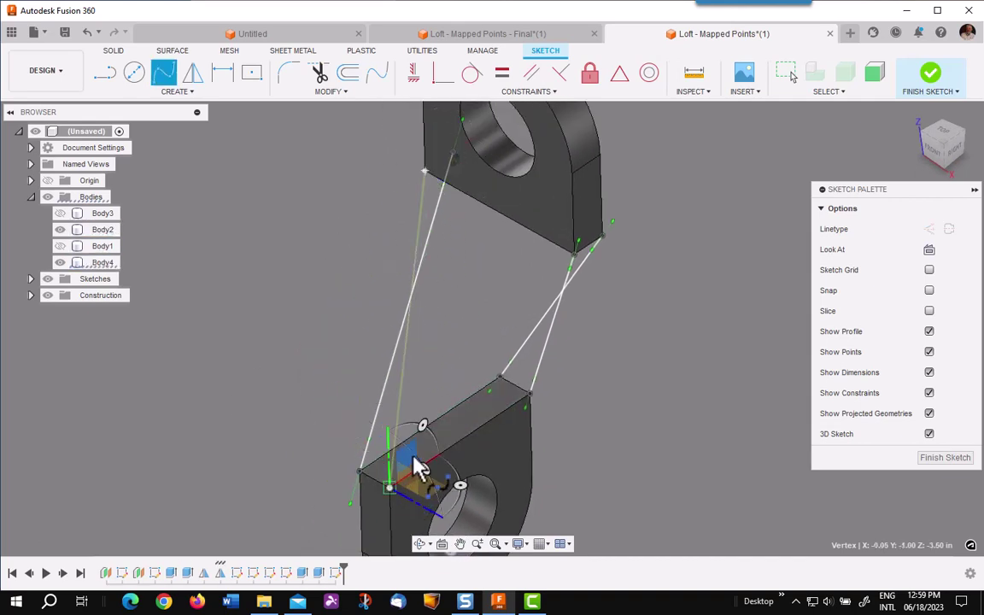
right_click(622, 395)
click(655, 384)
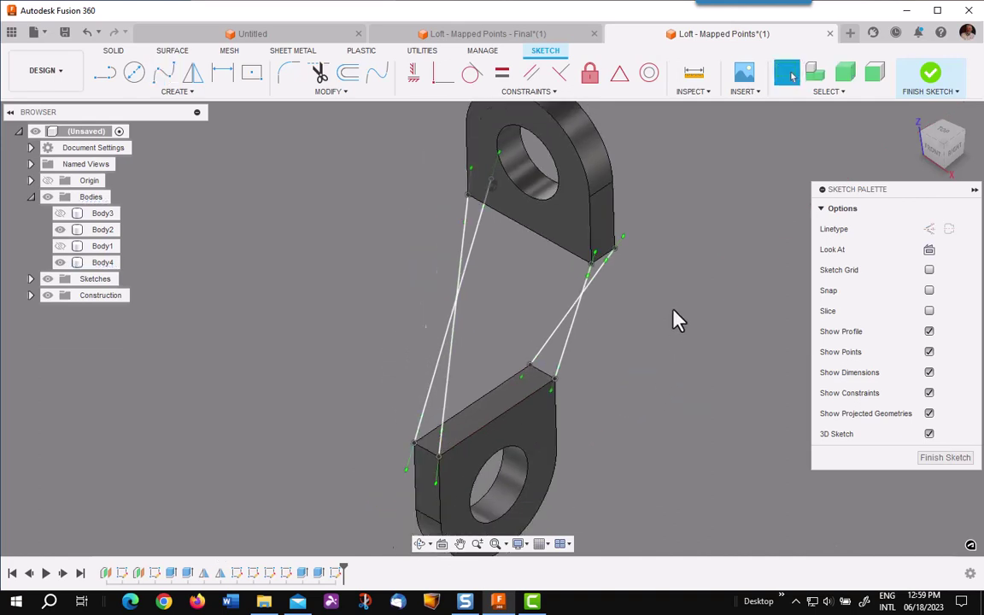
Step: Make the rails' tangent handles collinear with the upper block's vertical edges
shift+middle_drag(677, 319, 639, 319)
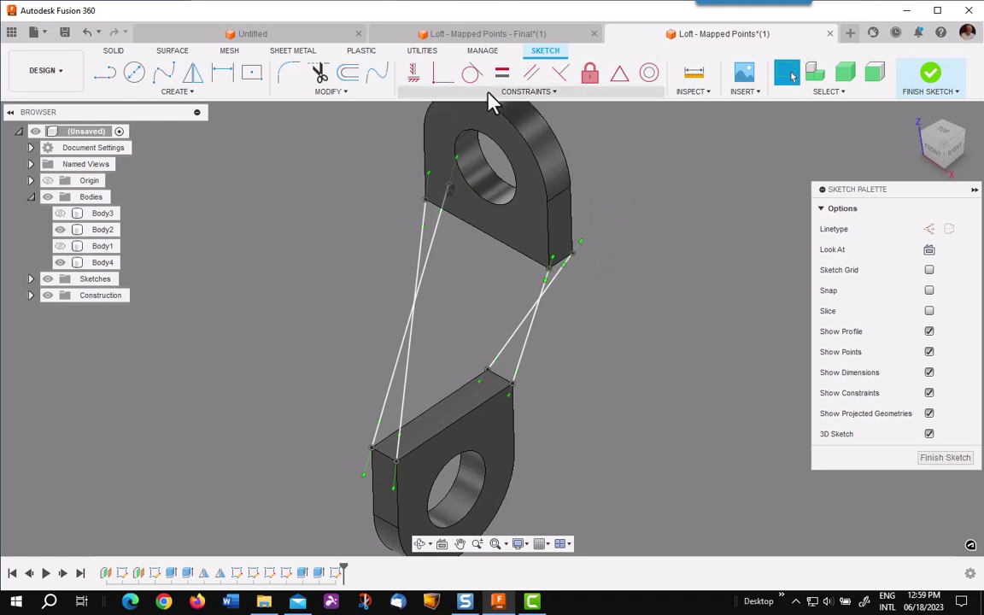
click(521, 92)
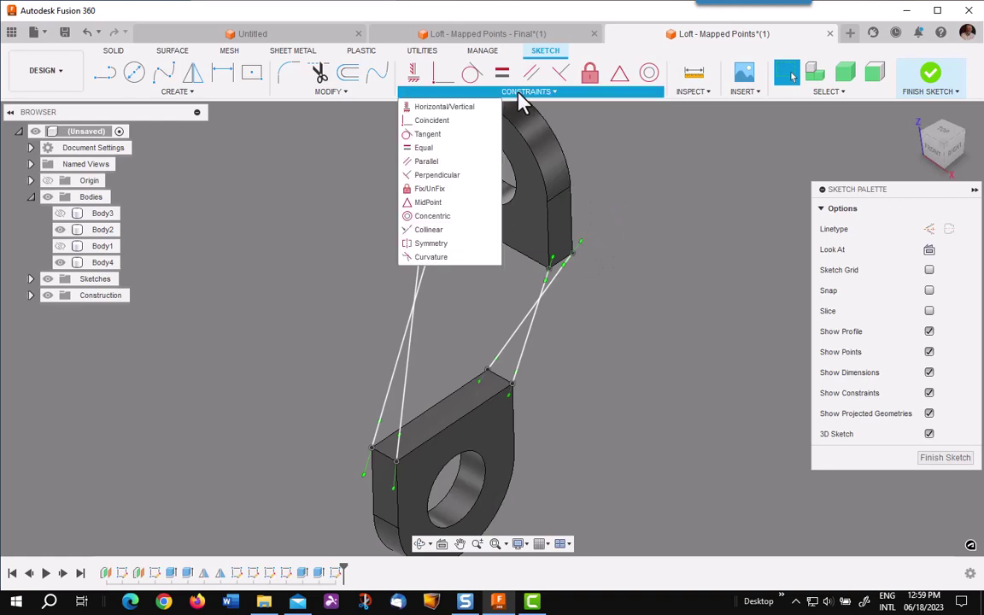
click(425, 233)
scroll(575, 259, up, 3)
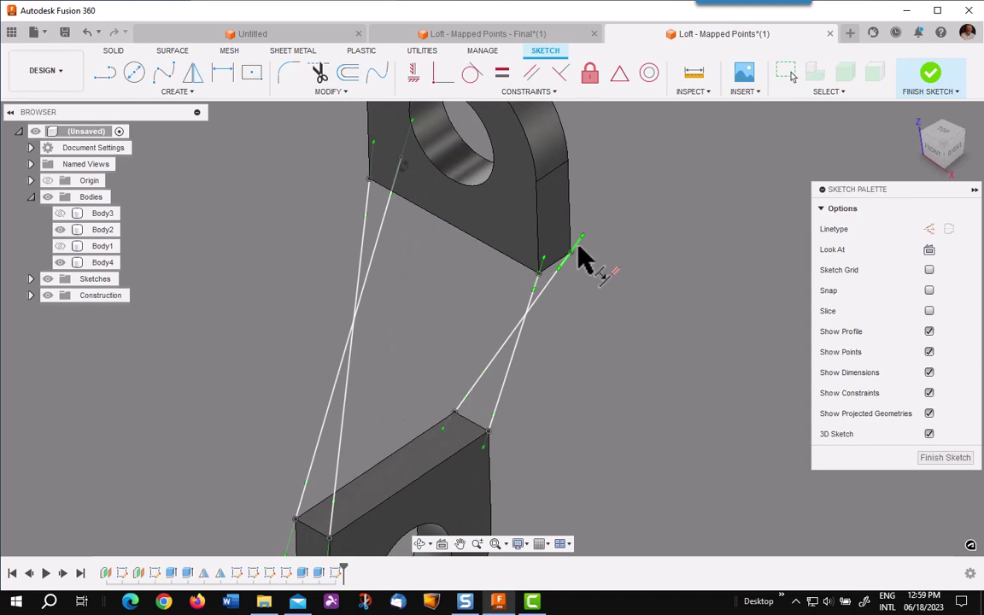
click(578, 244)
click(569, 235)
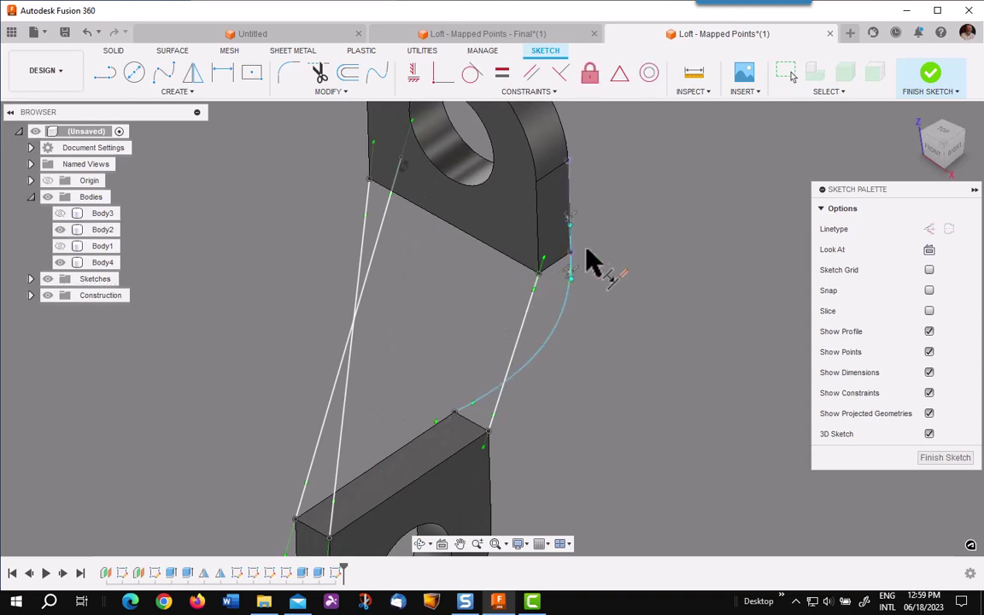
click(548, 272)
click(543, 257)
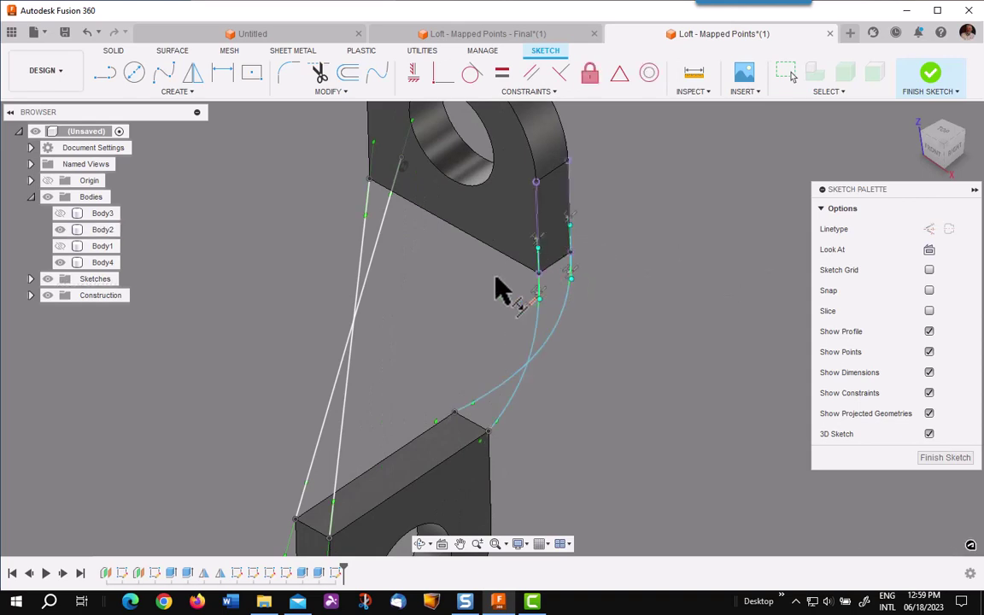
middle_drag(441, 301, 462, 335)
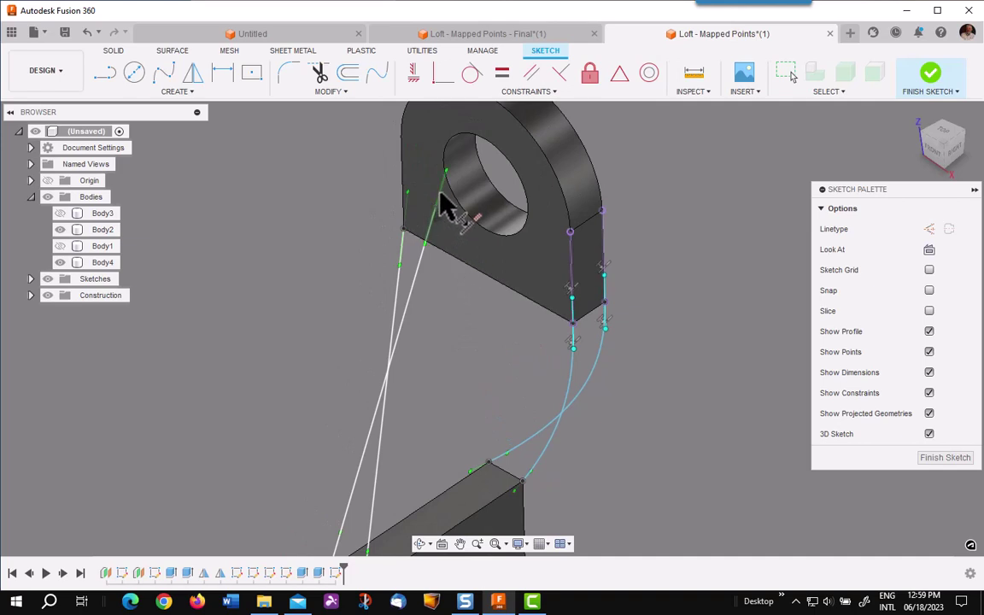
click(432, 171)
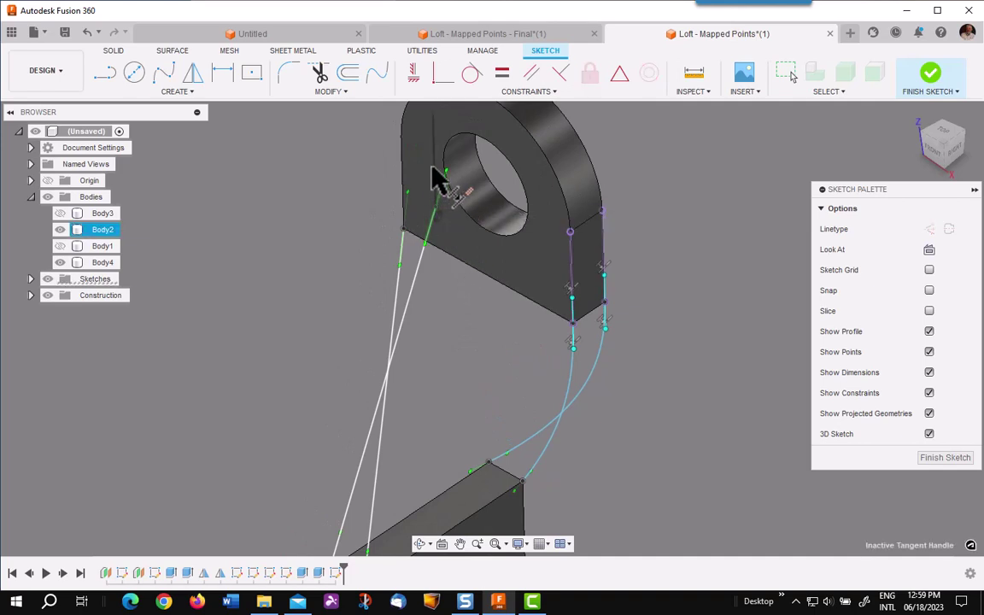
click(432, 171)
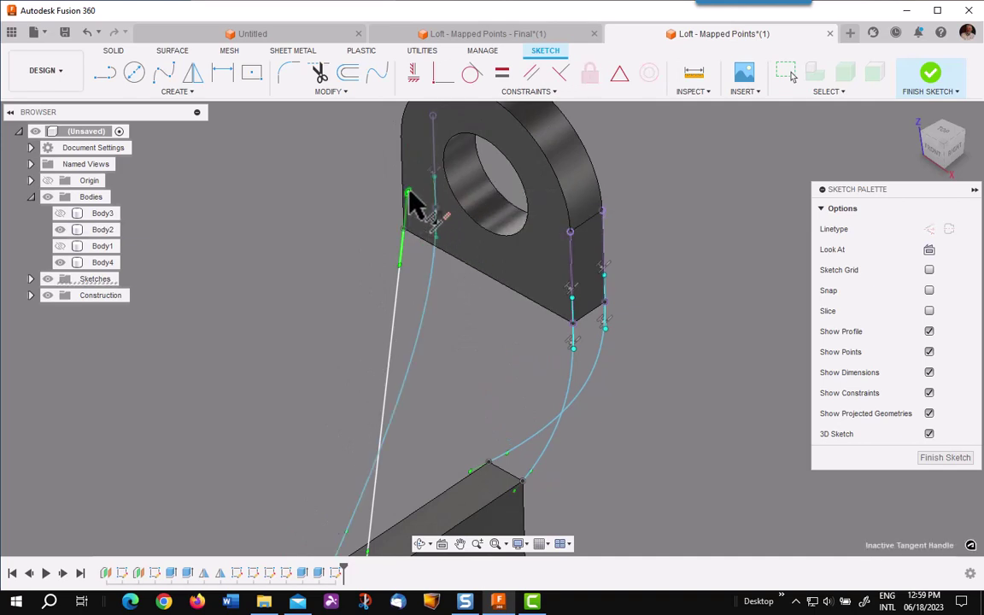
Step: Attach the spline ends to the lower block's left and right vertical edges
middle_drag(332, 295, 341, 81)
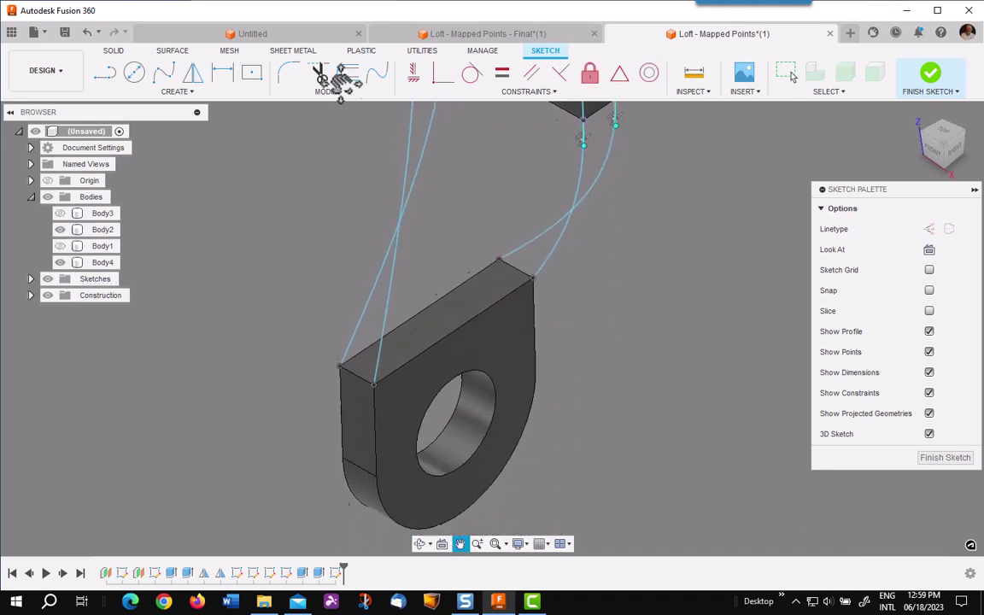
click(341, 403)
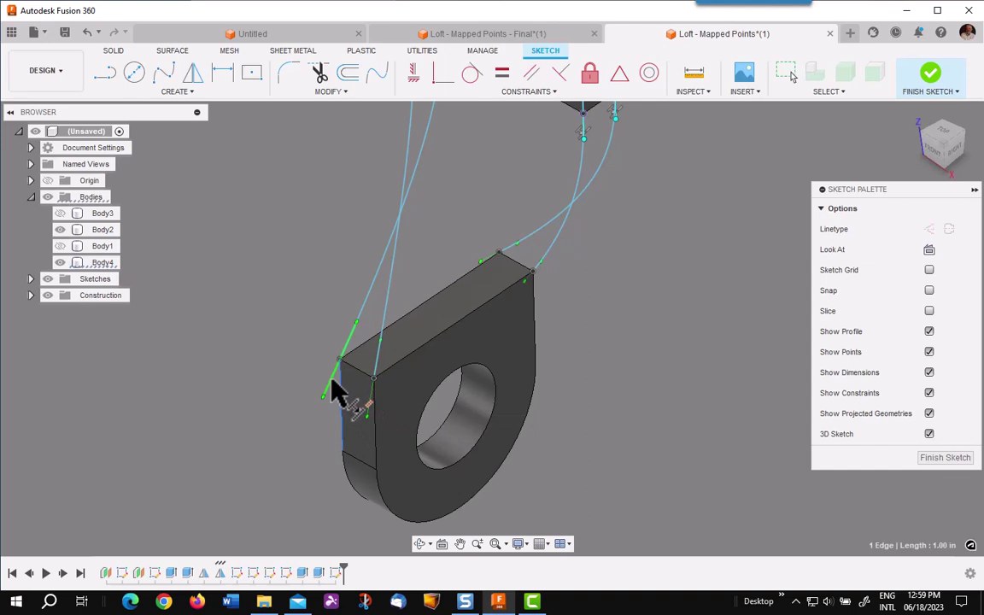
click(376, 406)
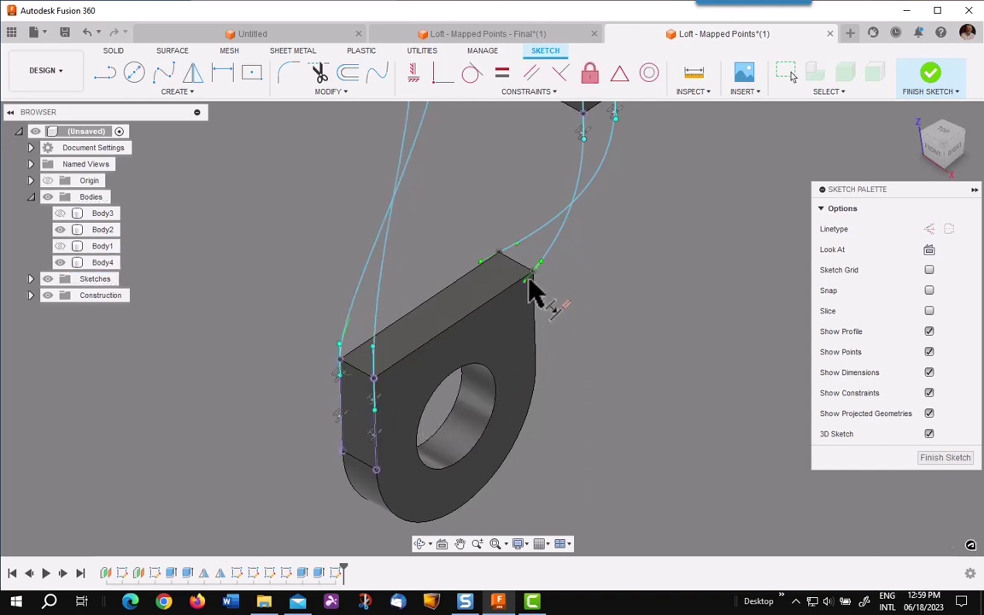
click(536, 299)
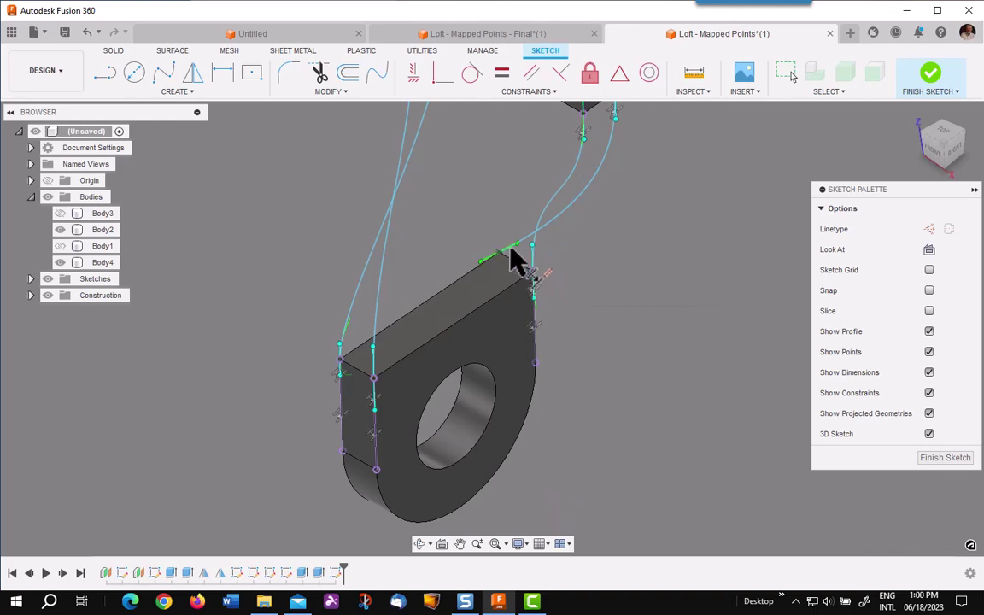
click(505, 280)
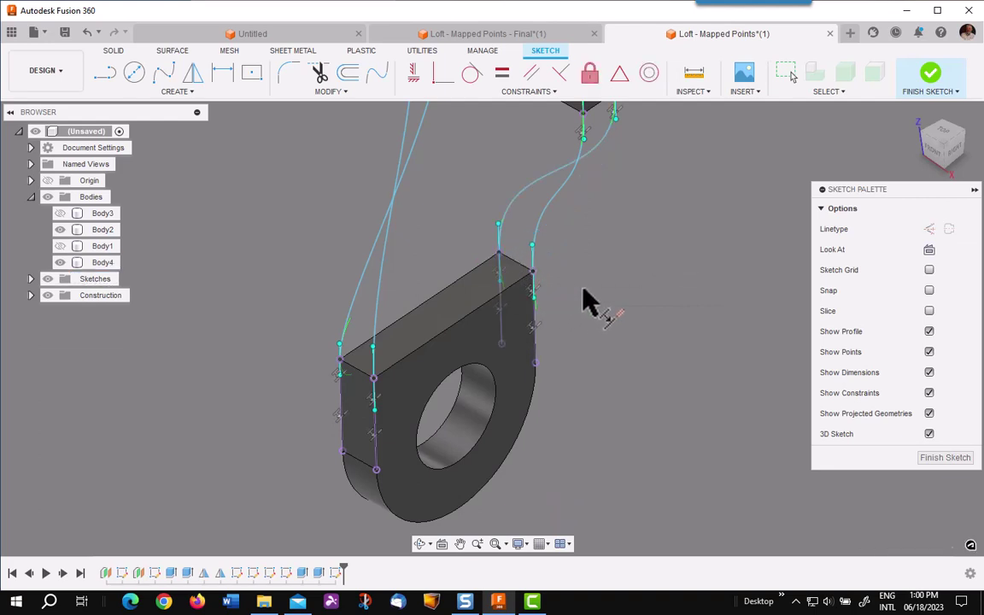
Step: Dimension one spline tangent handle to 0.5 in
scroll(590, 303, down, 5)
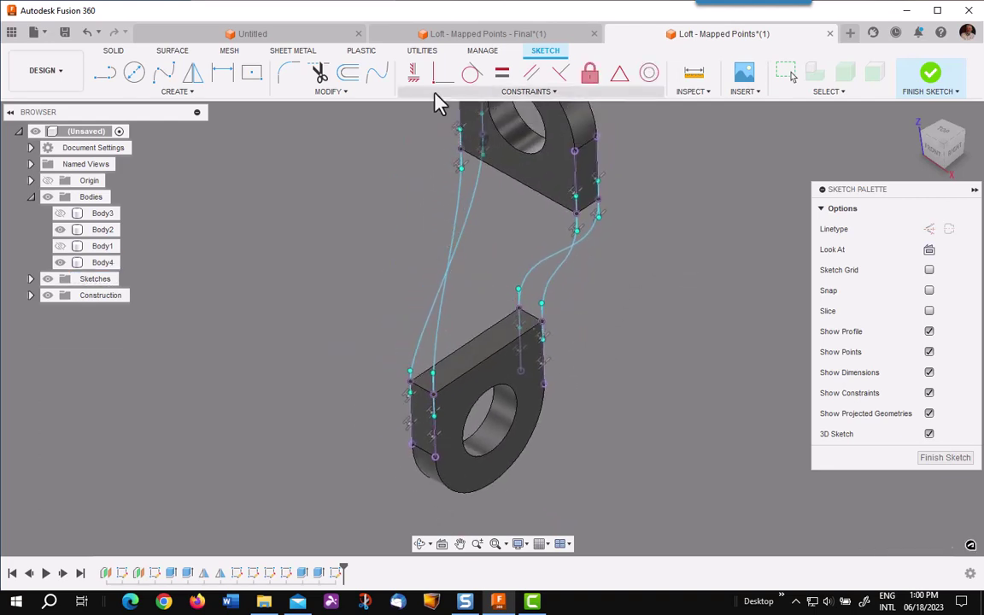
click(220, 77)
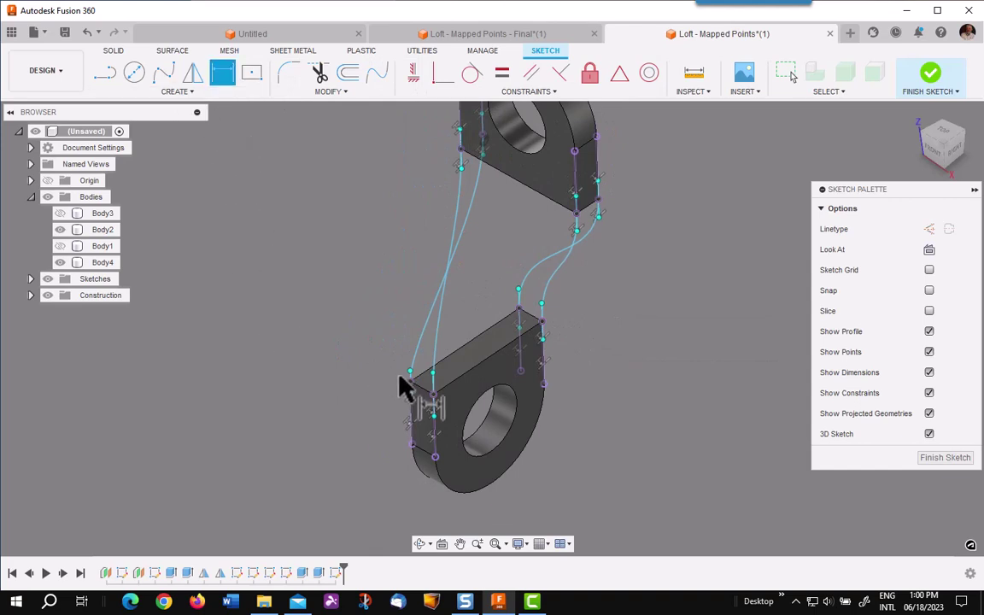
scroll(410, 388, up, 2)
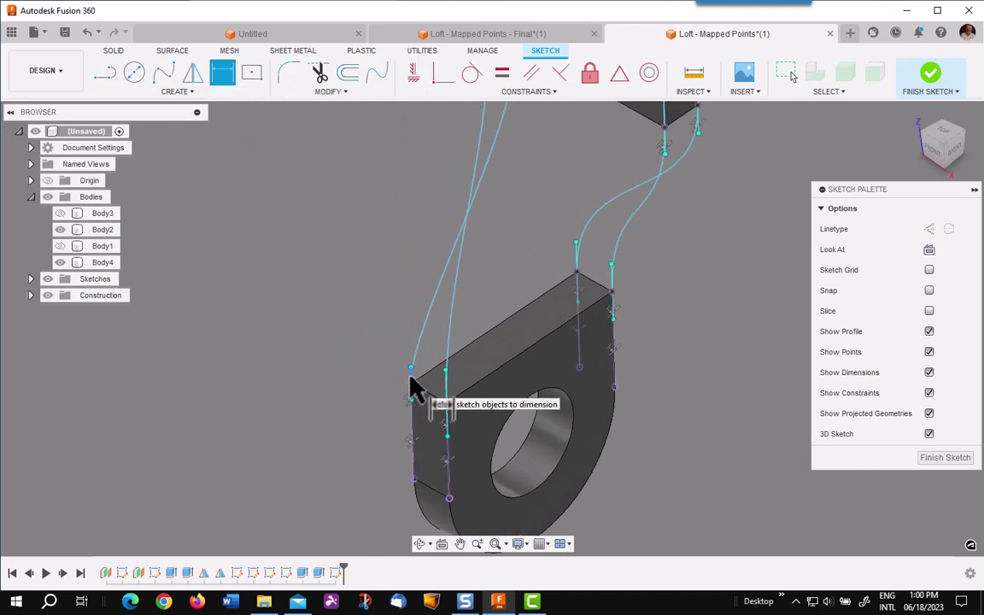
click(410, 387)
click(271, 376)
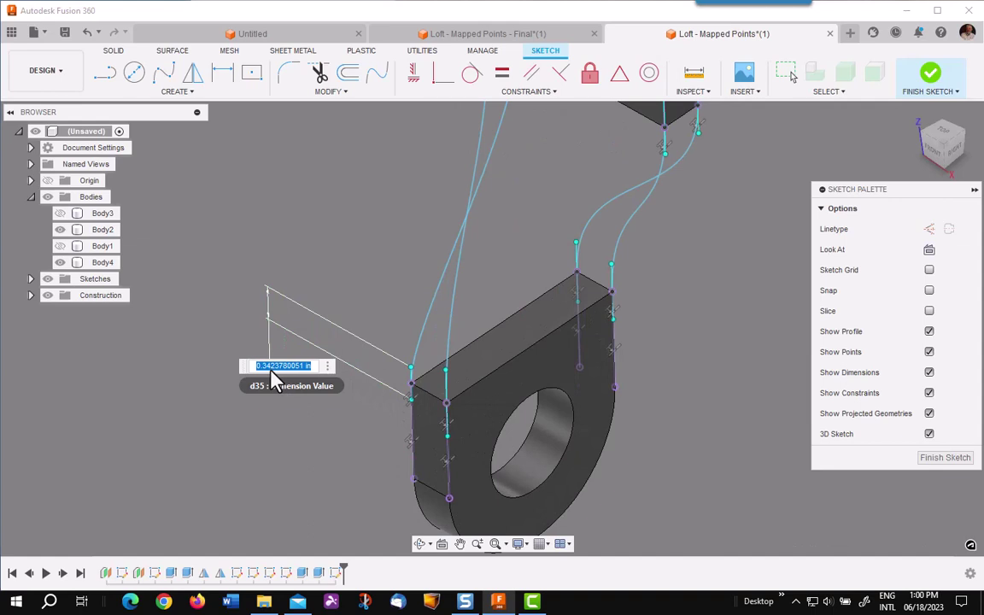
text(0.5)
key(Return)
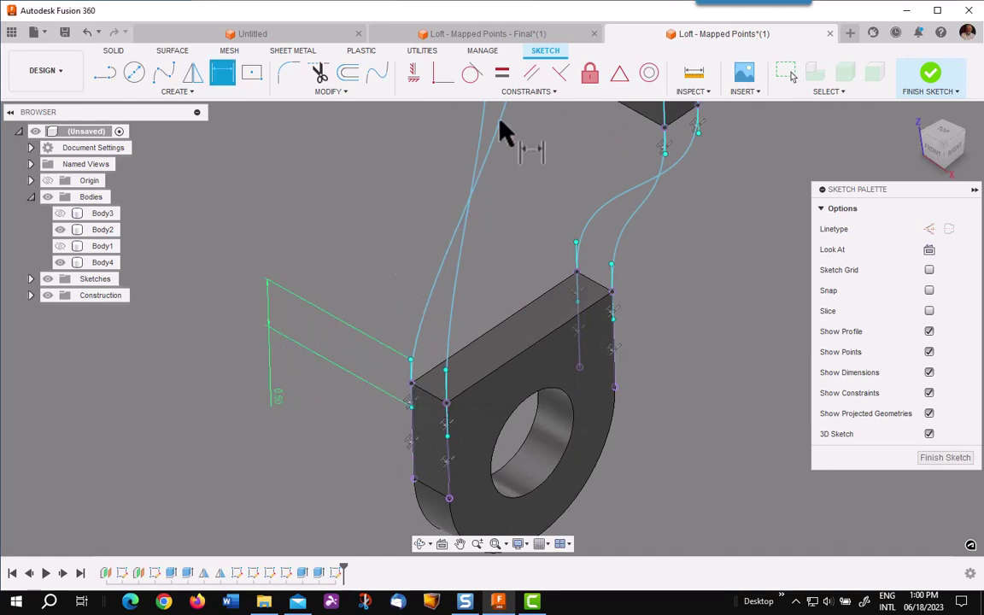
Step: Constrain the right tangent handle equal to the 0.5 in reference handle
click(503, 74)
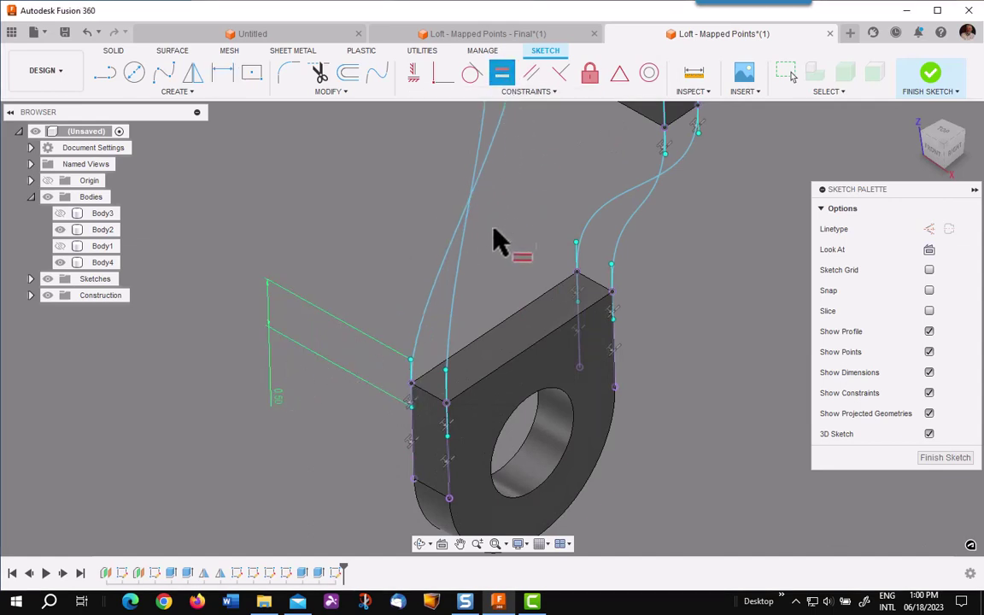
click(410, 378)
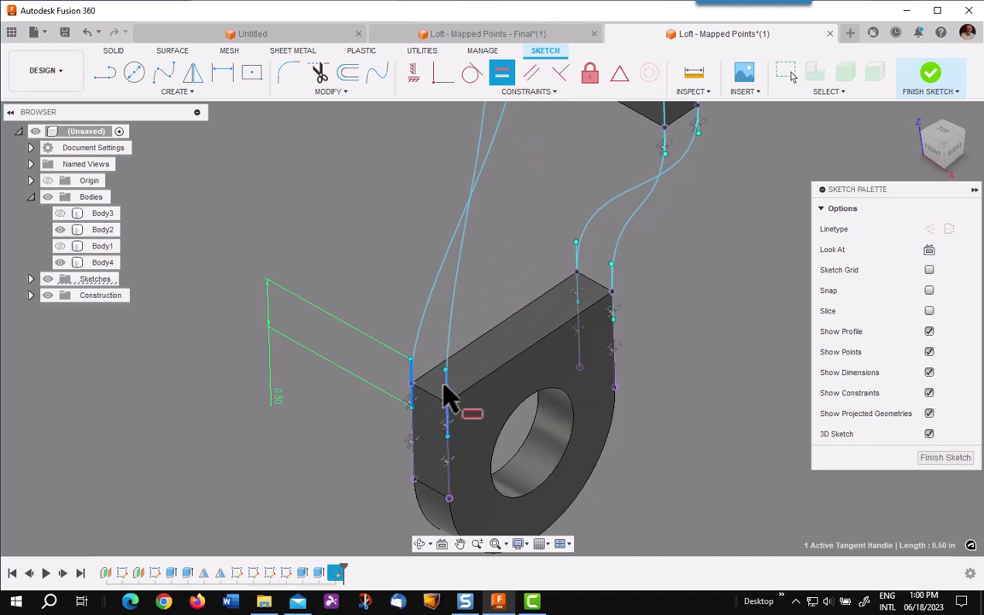
key(Escape)
key(Escape)
middle_drag(505, 309, 433, 315)
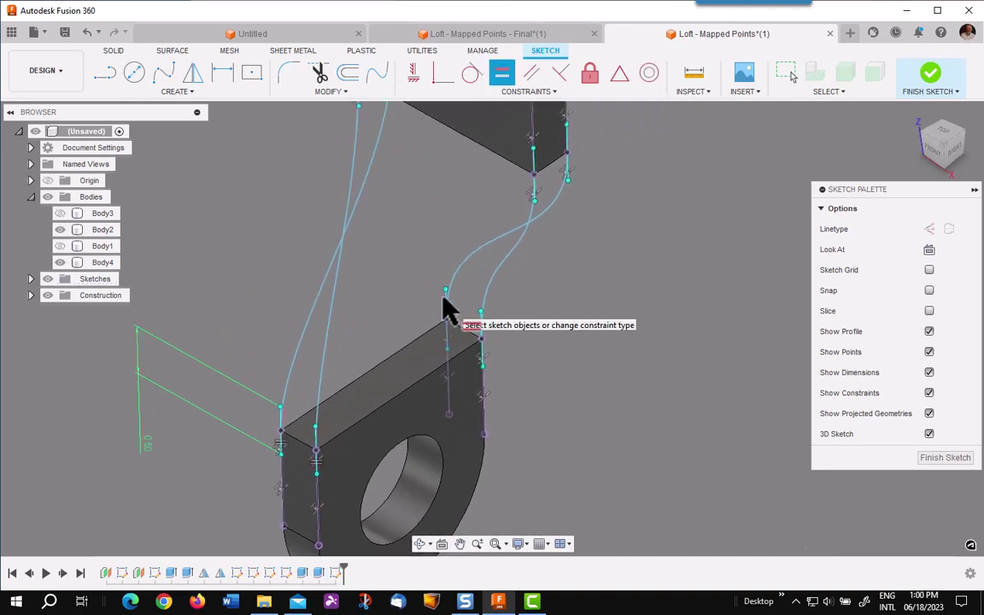
click(441, 299)
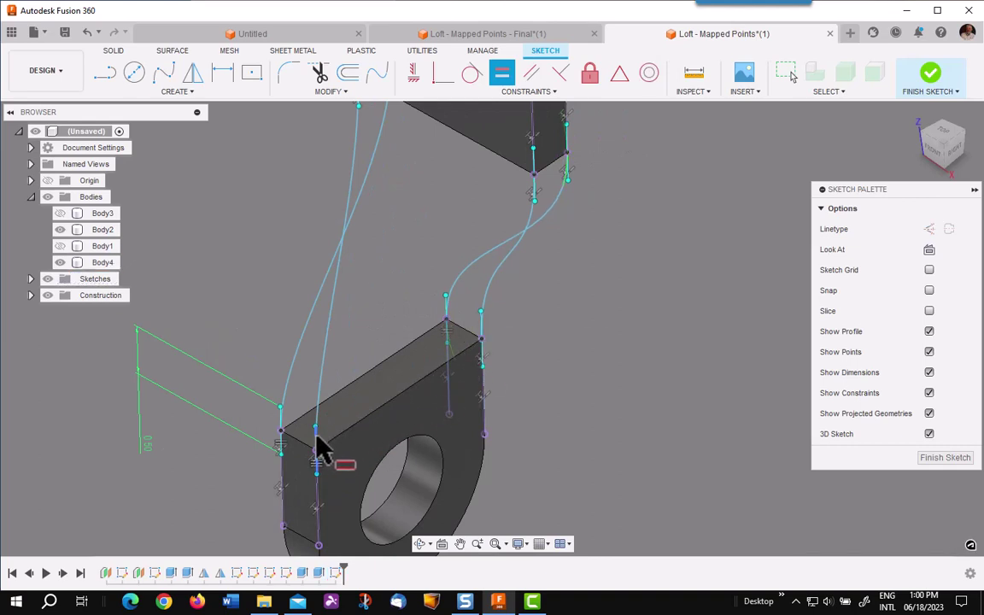
click(481, 335)
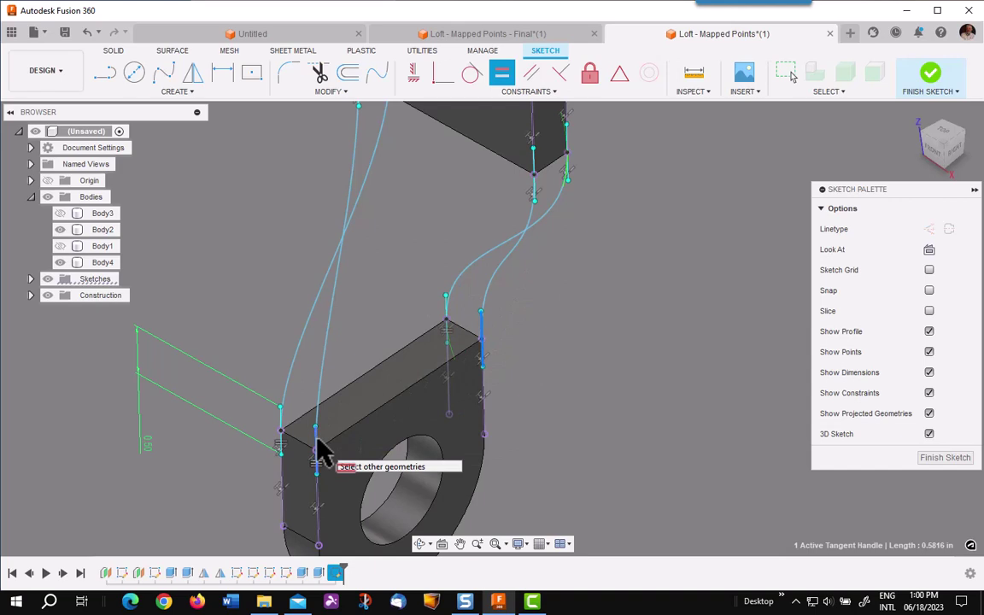
key(Escape)
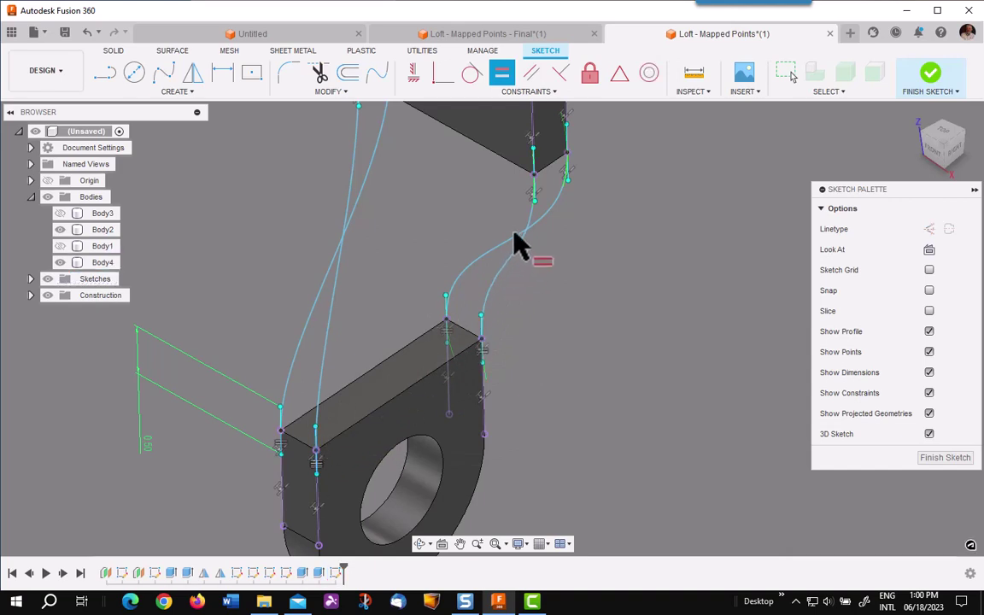
Step: Make the upper-right and remaining tangent handles equal in length as well
click(534, 171)
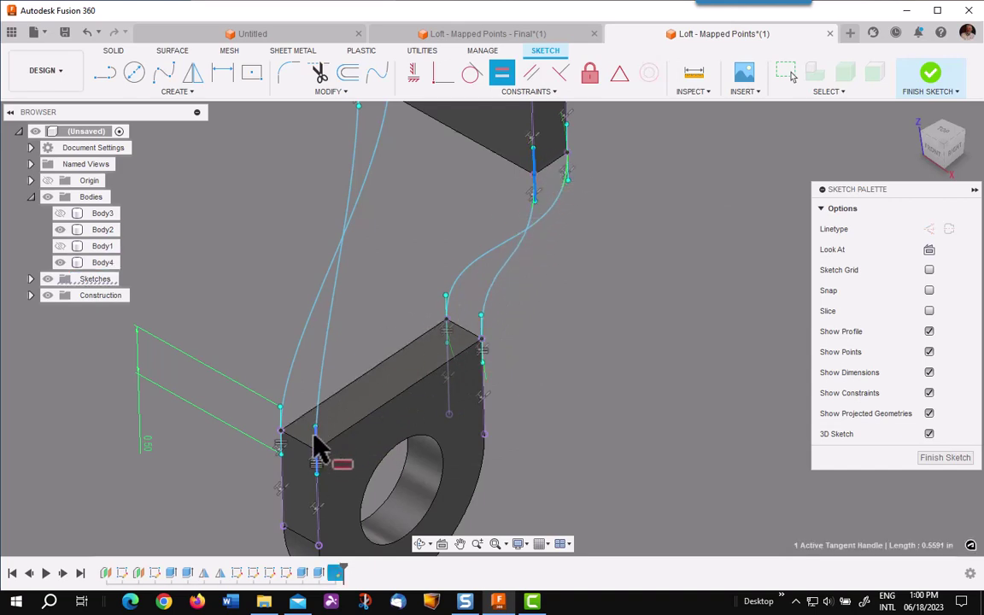
click(317, 458)
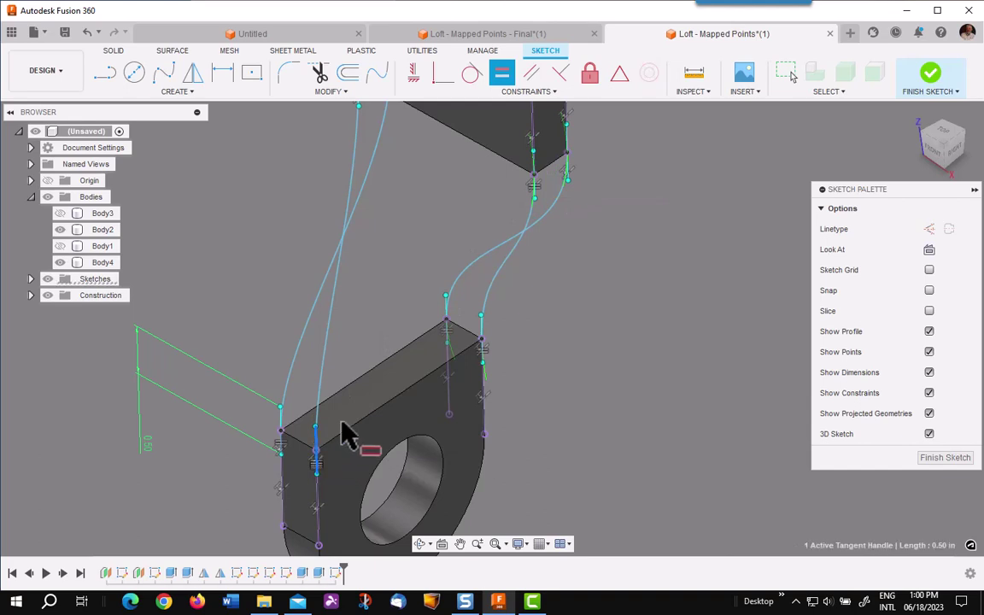
key(Escape)
middle_drag(446, 265, 466, 323)
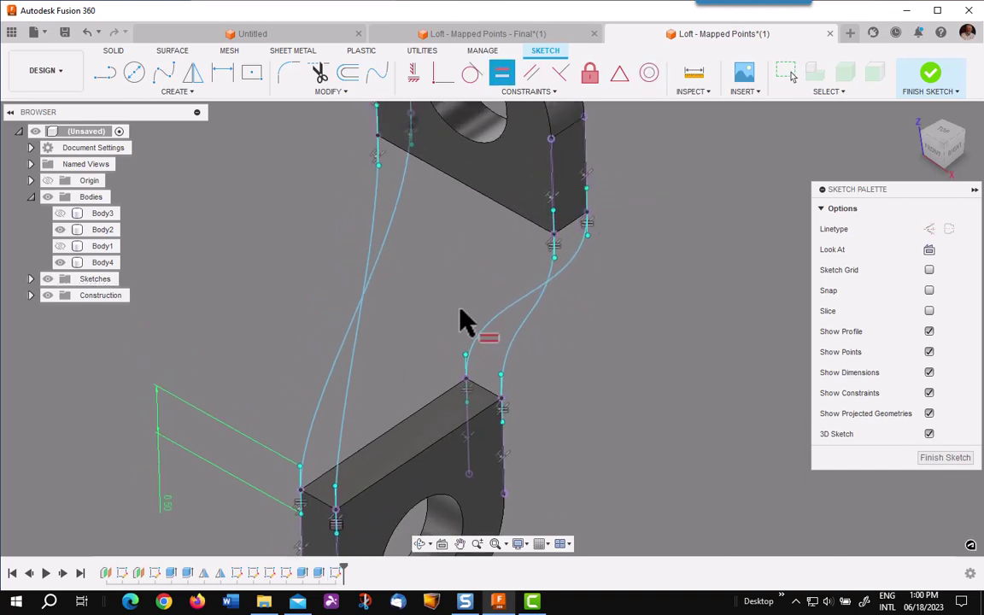
click(335, 513)
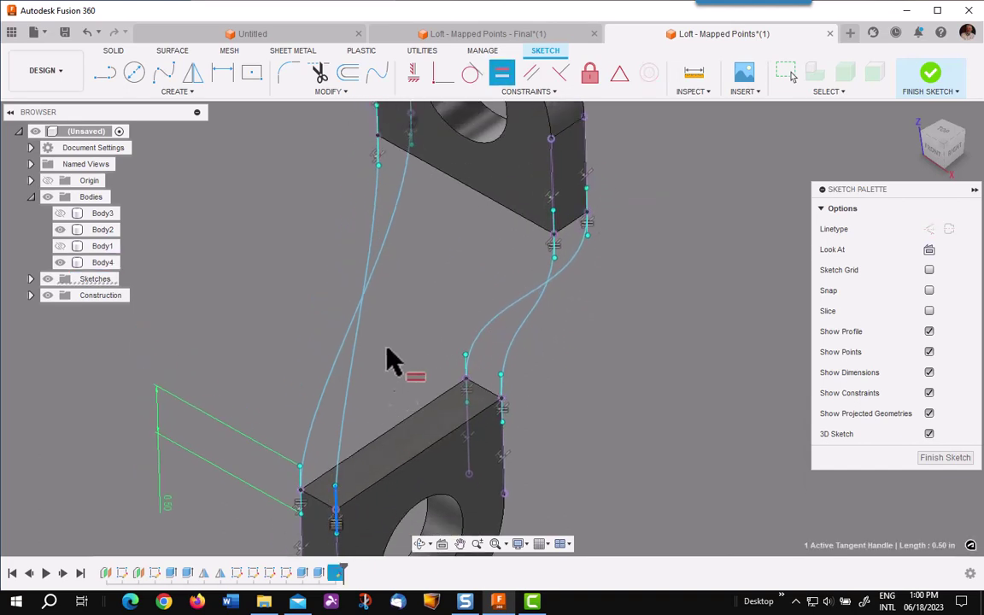
middle_drag(401, 291, 406, 352)
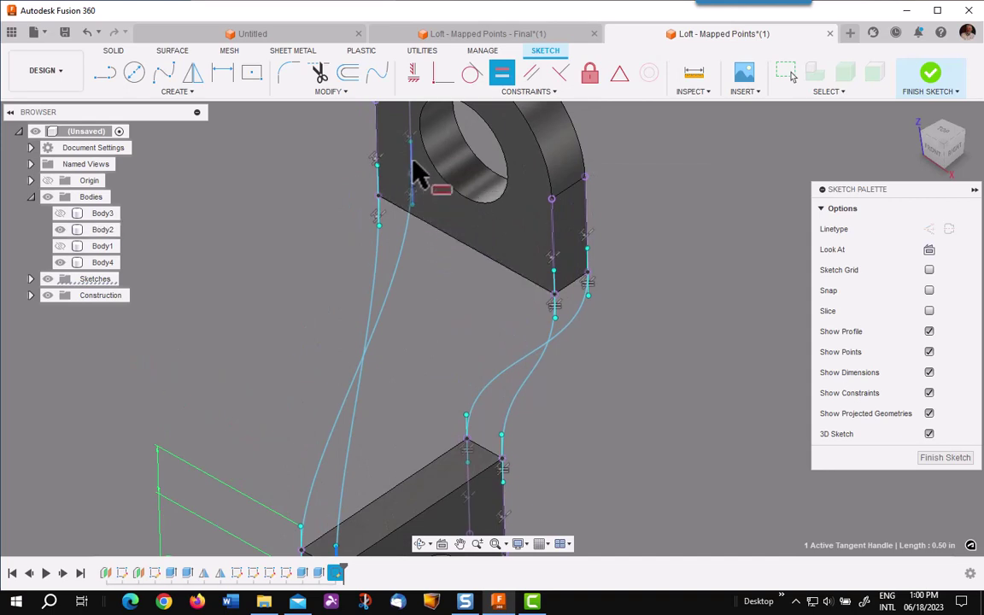
key(Escape)
middle_drag(415, 368, 435, 267)
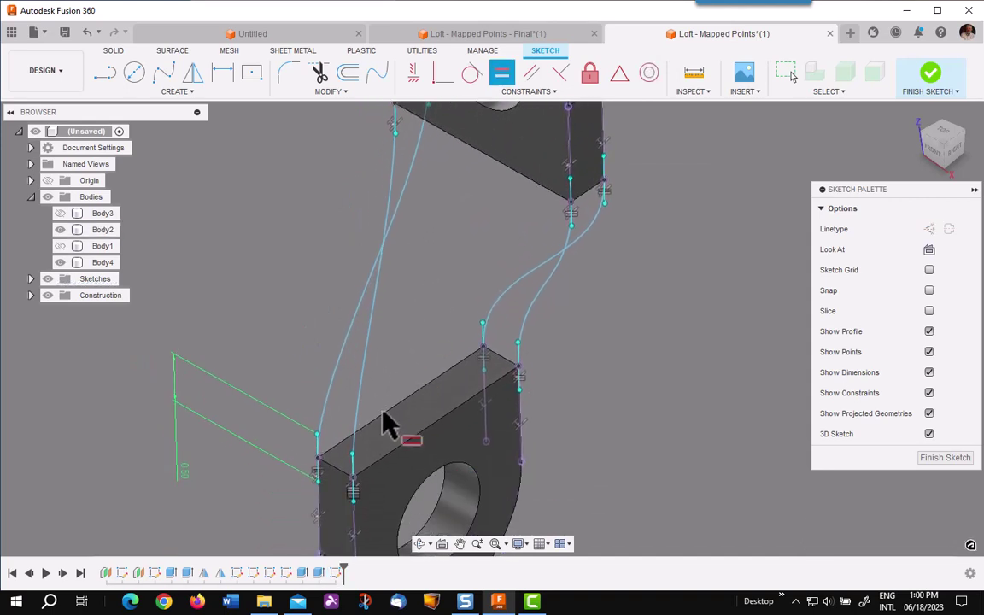
middle_drag(427, 309, 434, 419)
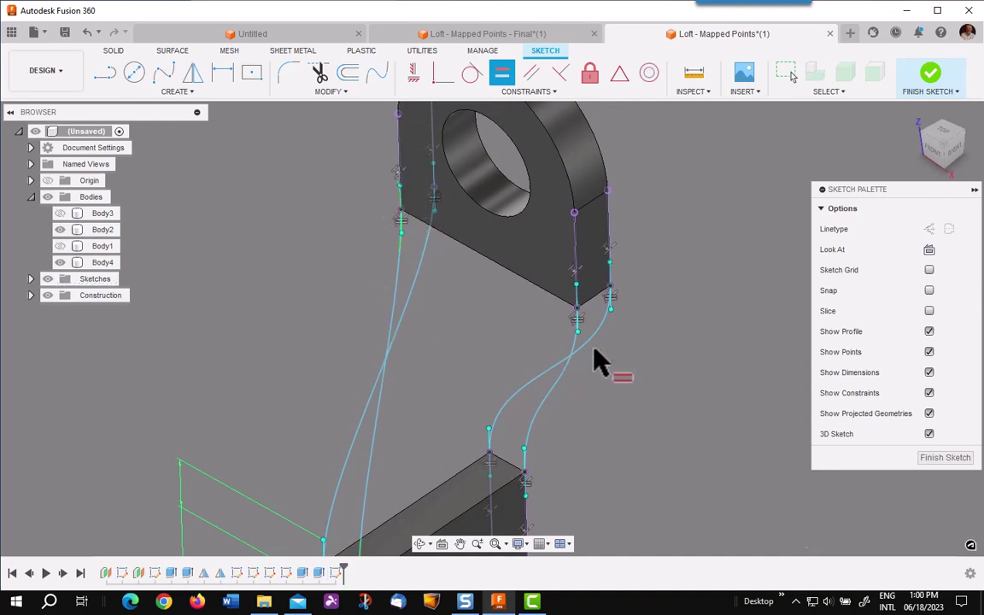
scroll(653, 332, down, 4)
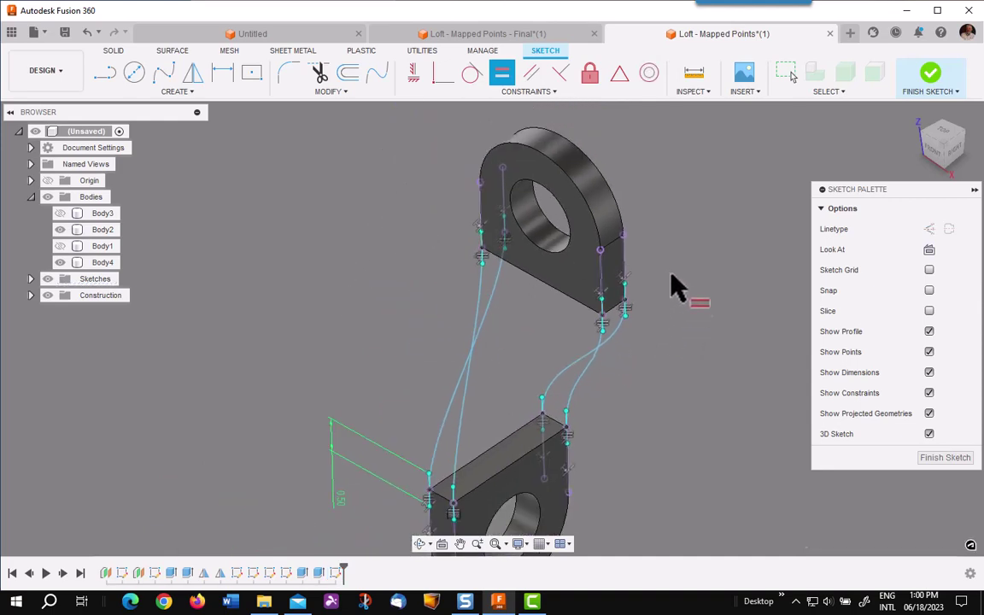
Step: Finish the 3D sketch and loft between the upper and lower blocks' end faces
click(930, 74)
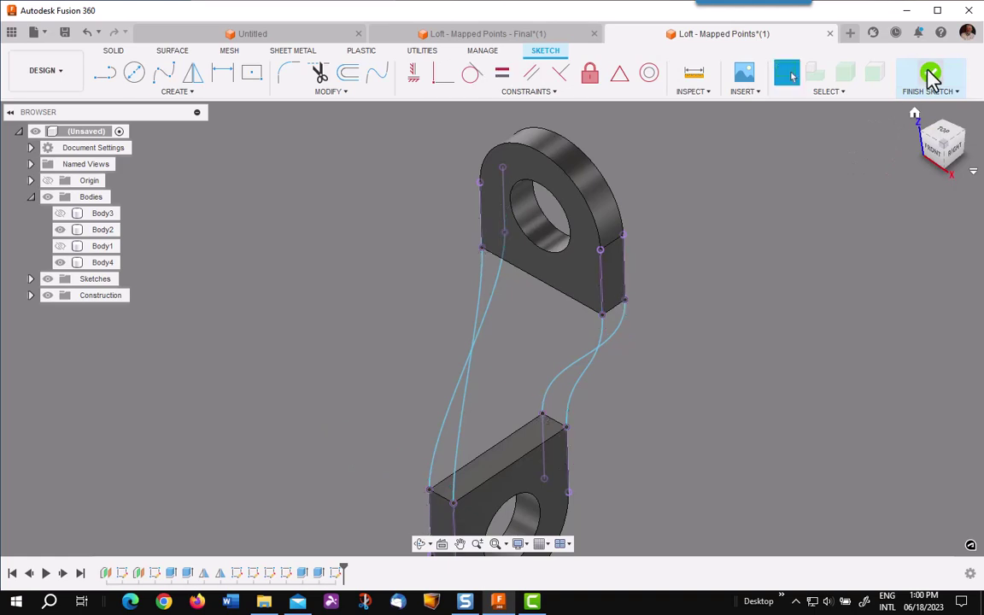
click(184, 94)
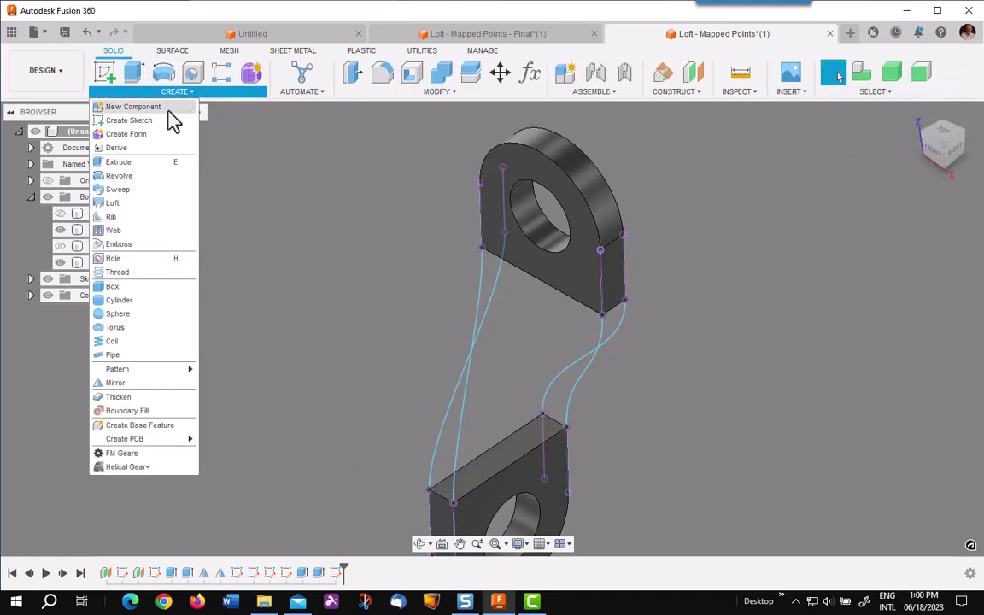
click(118, 214)
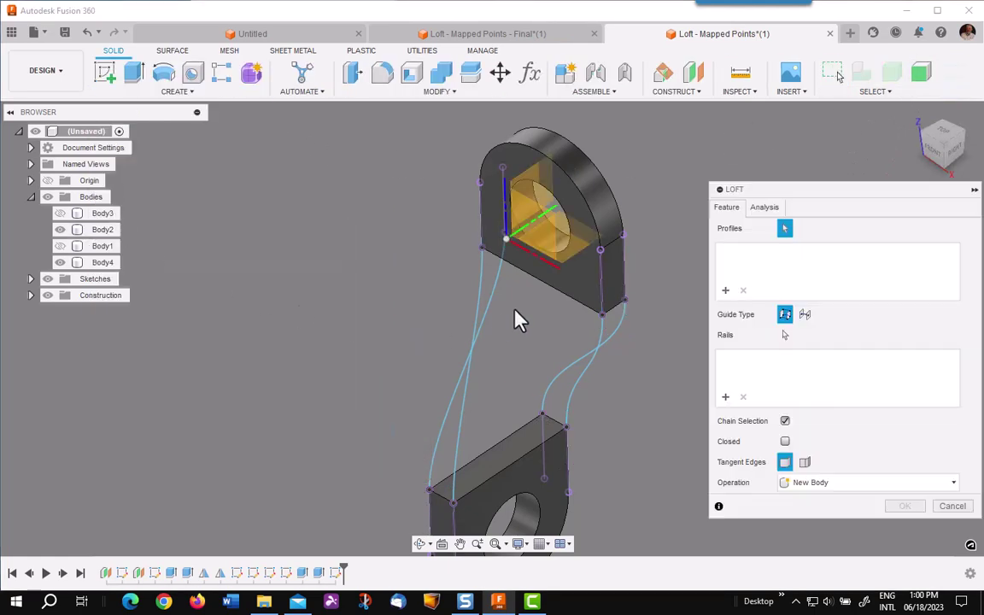
drag(571, 290, 587, 333)
click(589, 343)
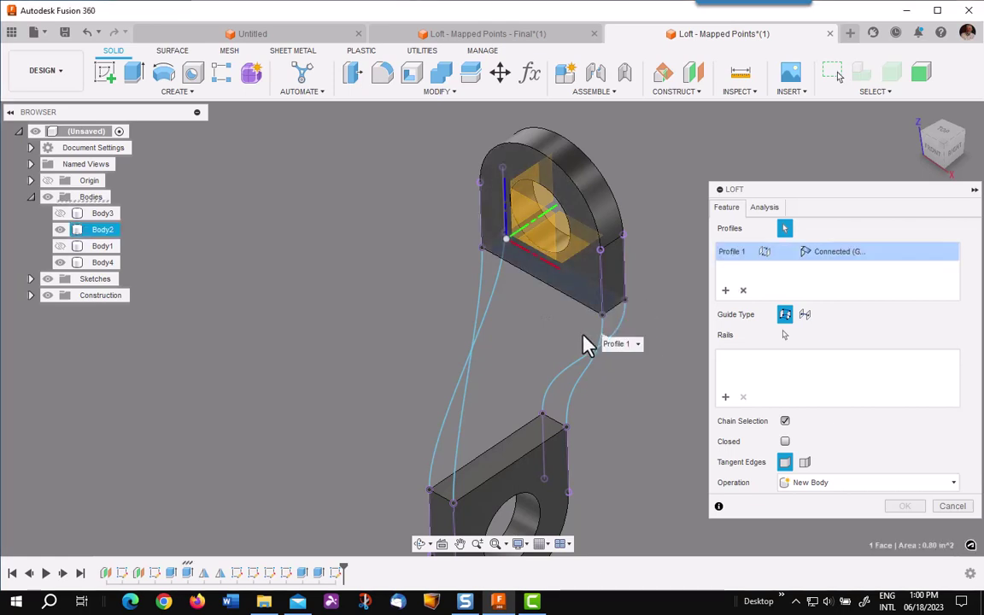
click(511, 463)
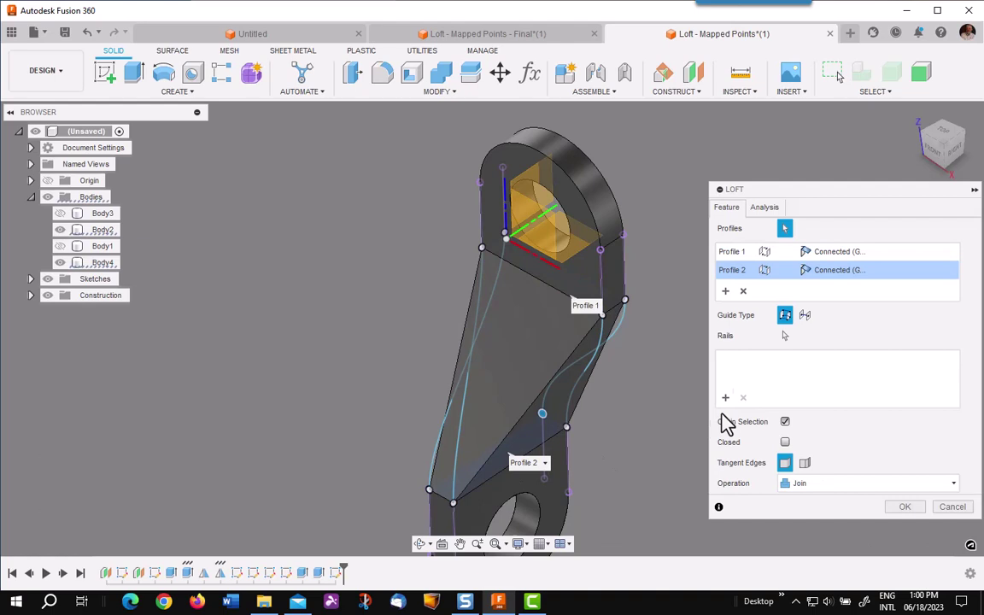
Step: Use the four splines as loft rails, set both profiles Tangent, and create the bracket
click(786, 336)
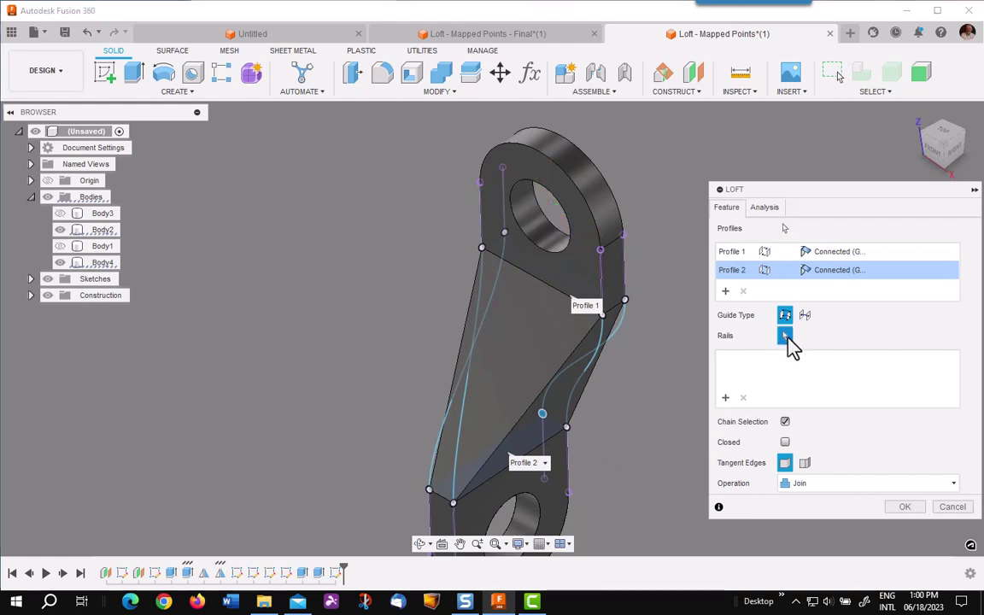
click(612, 334)
click(609, 336)
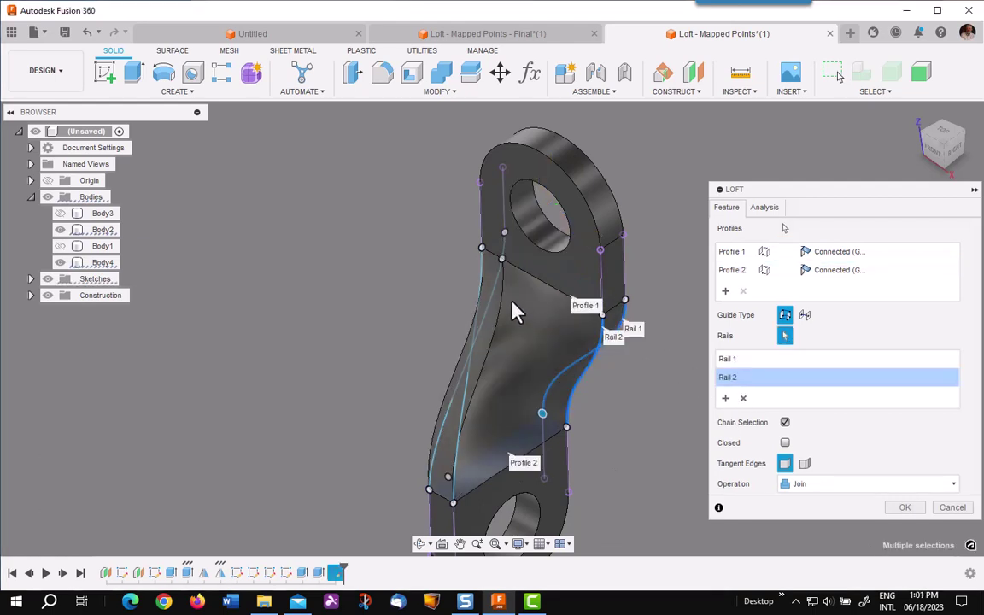
click(489, 295)
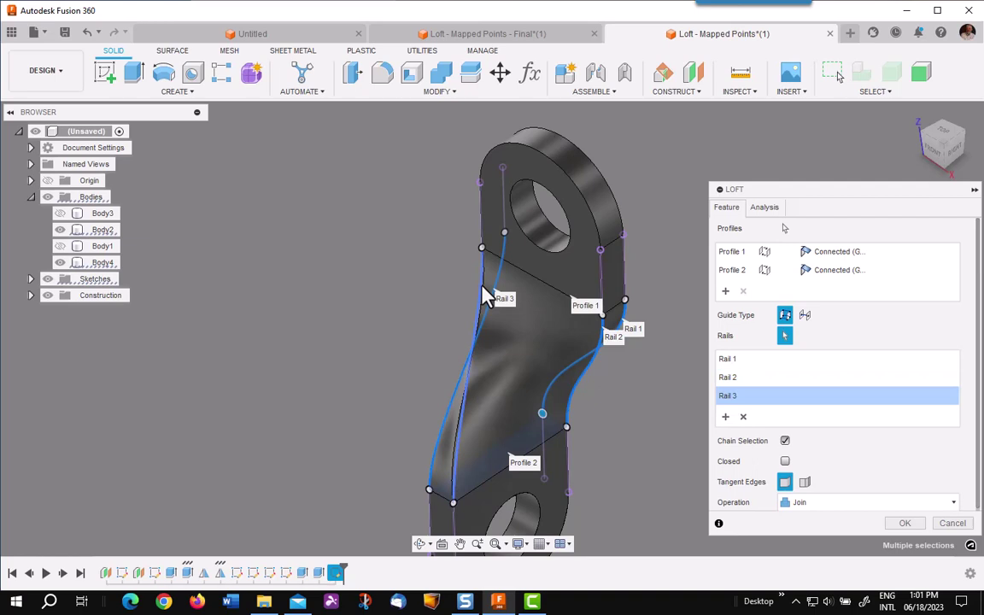
click(482, 291)
click(808, 252)
click(844, 281)
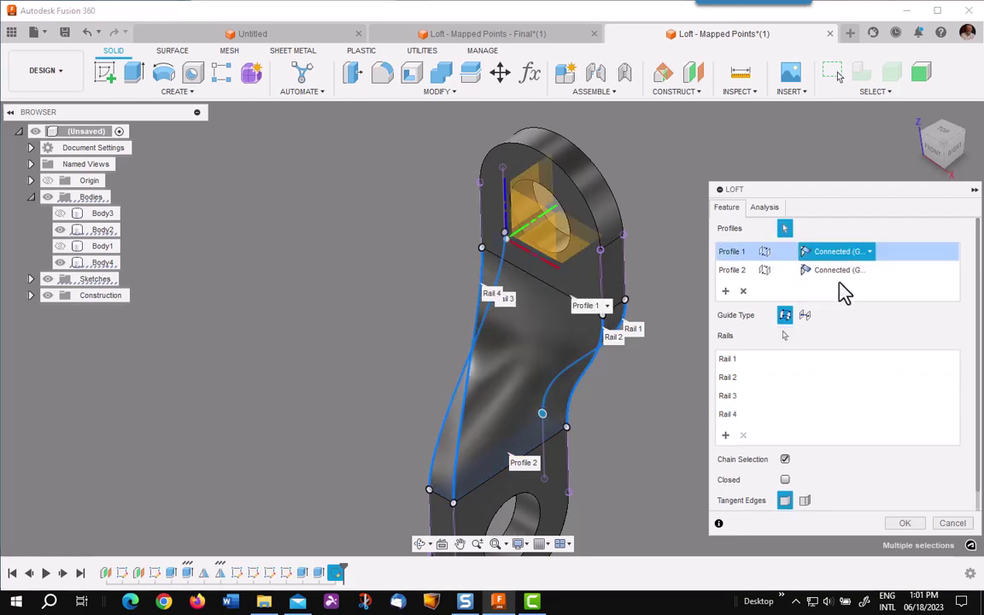
click(833, 270)
click(781, 301)
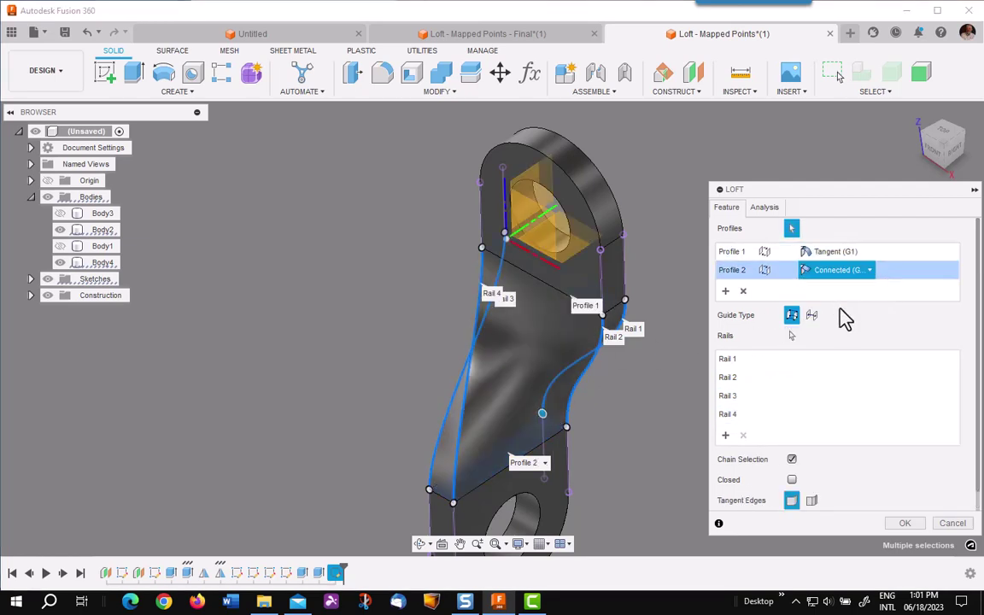
click(907, 524)
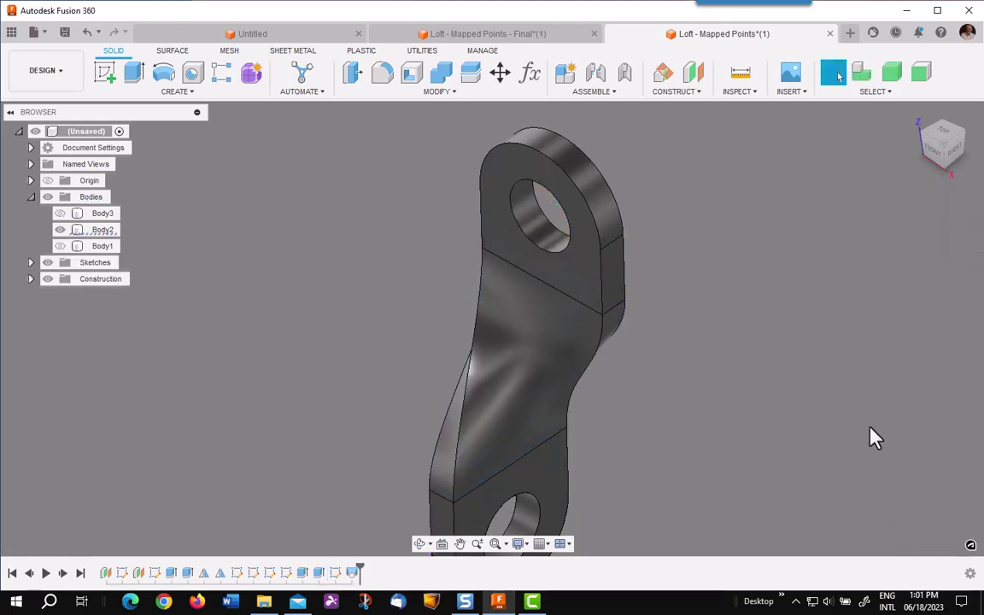
Step: Show the Body3 and Body1 end-blocks and hide the lofted Body2 bracket
shift+middle_drag(793, 241, 732, 227)
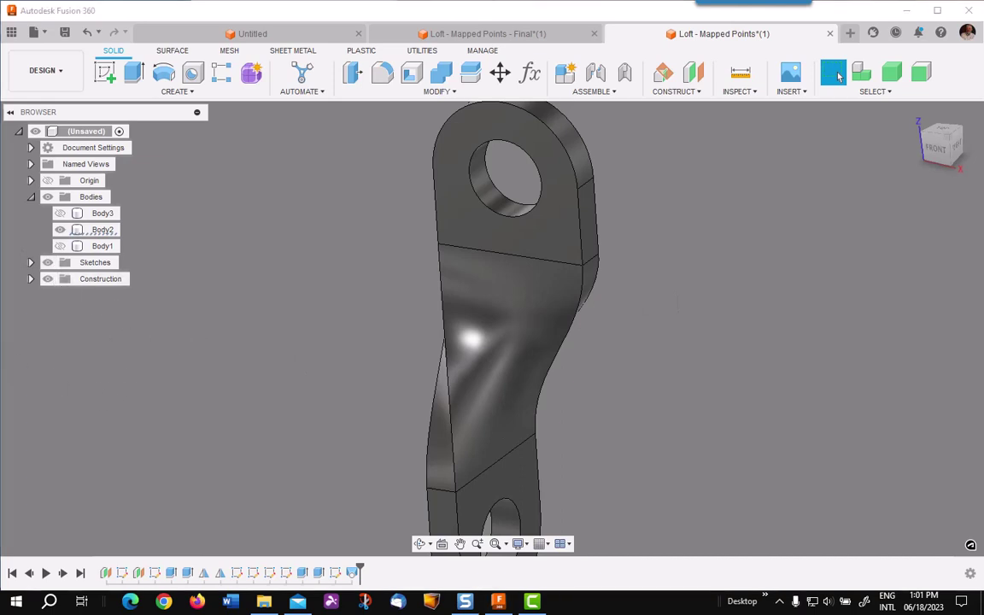
click(77, 215)
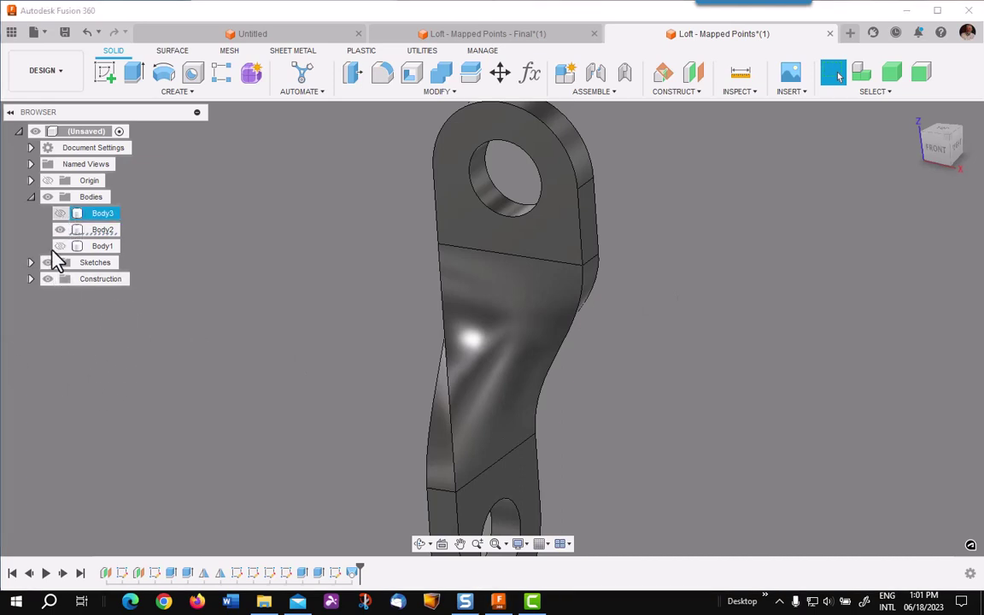
click(60, 229)
click(60, 245)
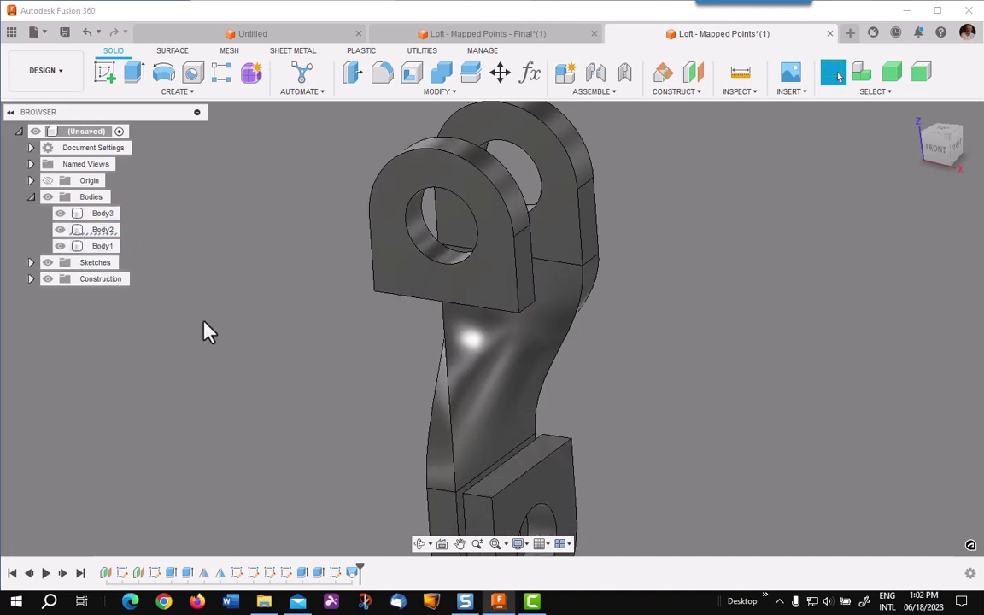
middle_drag(205, 331, 244, 273)
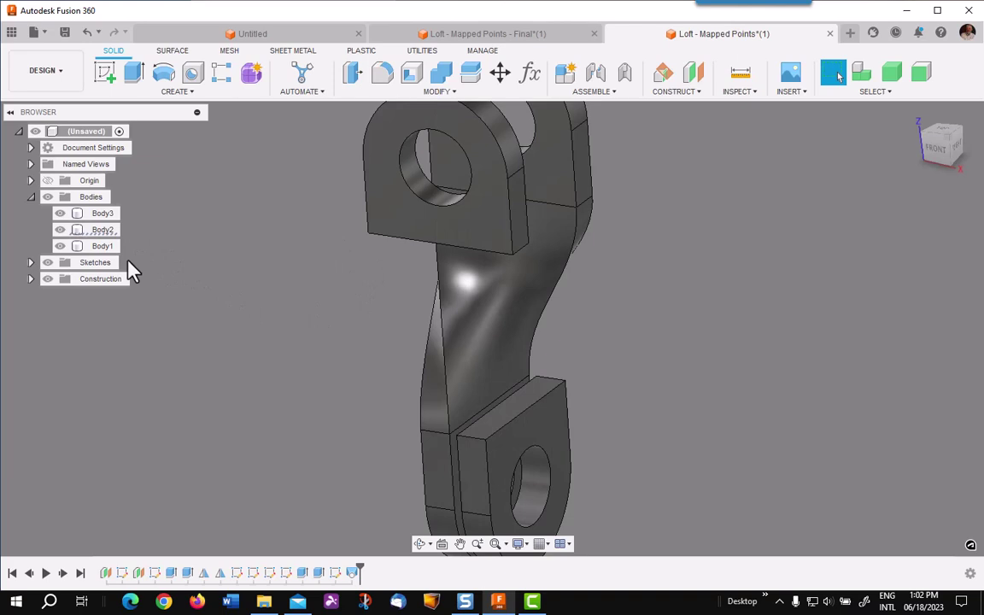
click(60, 231)
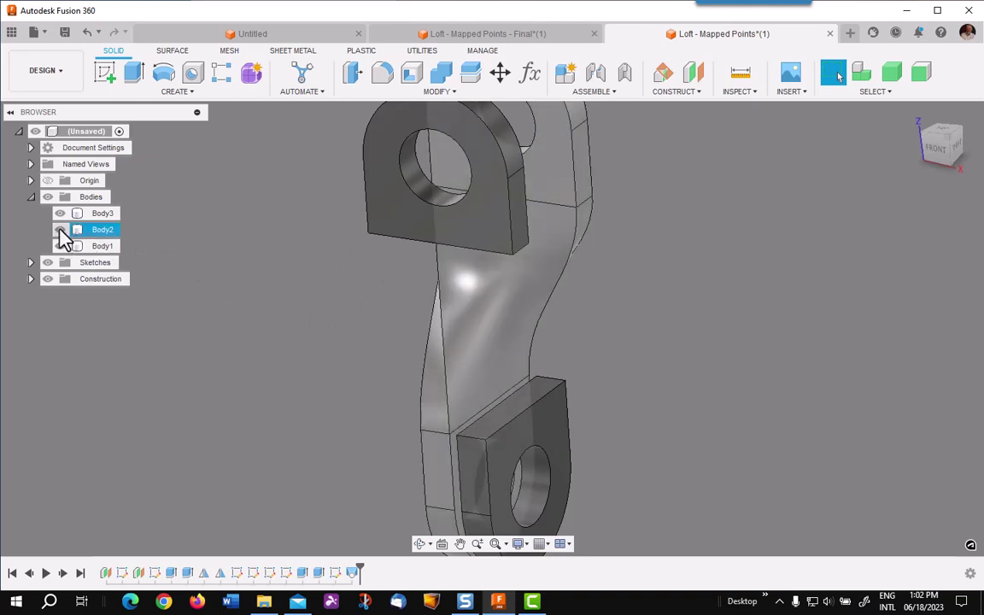
click(60, 230)
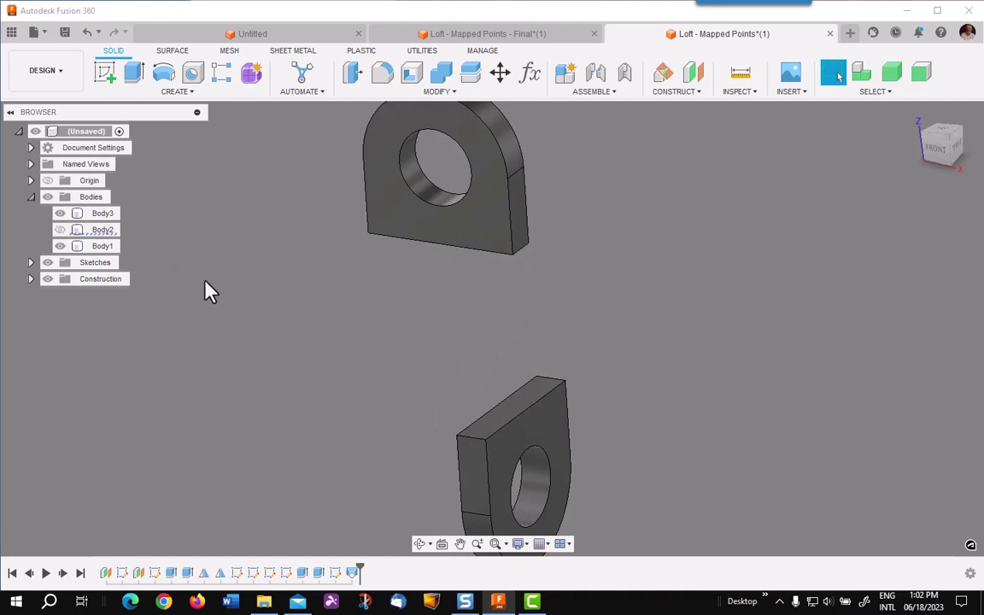
mouse_move(250, 314)
shift+middle_down()
mouse_move(231, 307)
mouse_move(248, 303)
shift+middle_up()
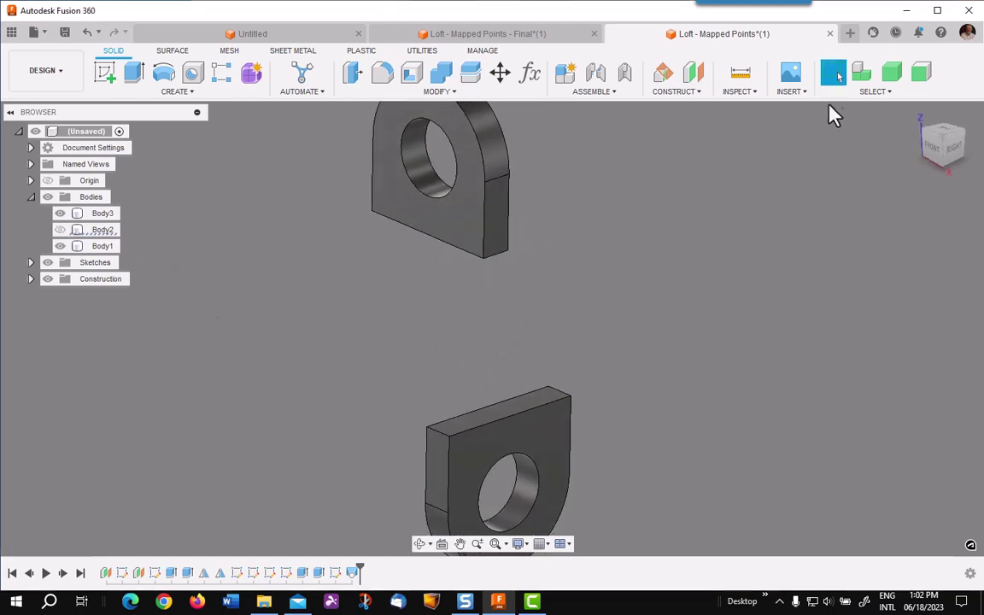
shift+middle_drag(913, 114, 716, 256)
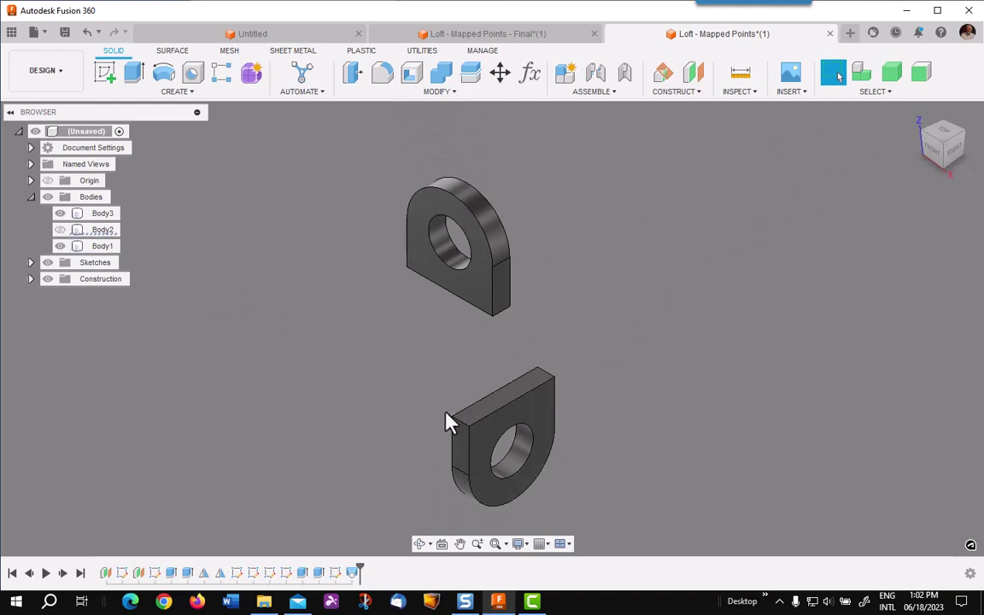
Step: Start a loft with the upper block's face as Profile 1 and the lower's as Profile 2
click(172, 92)
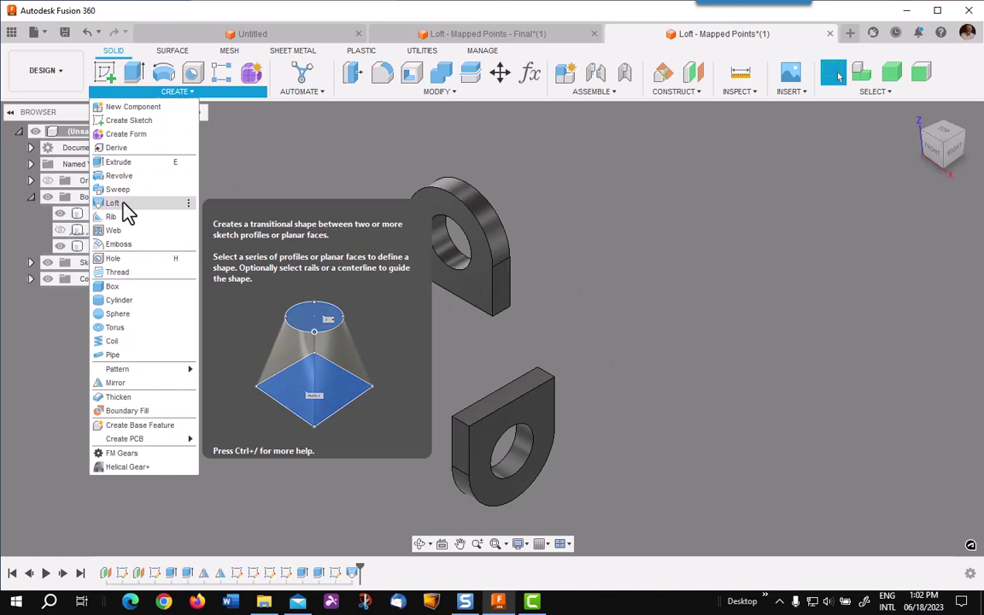
click(120, 204)
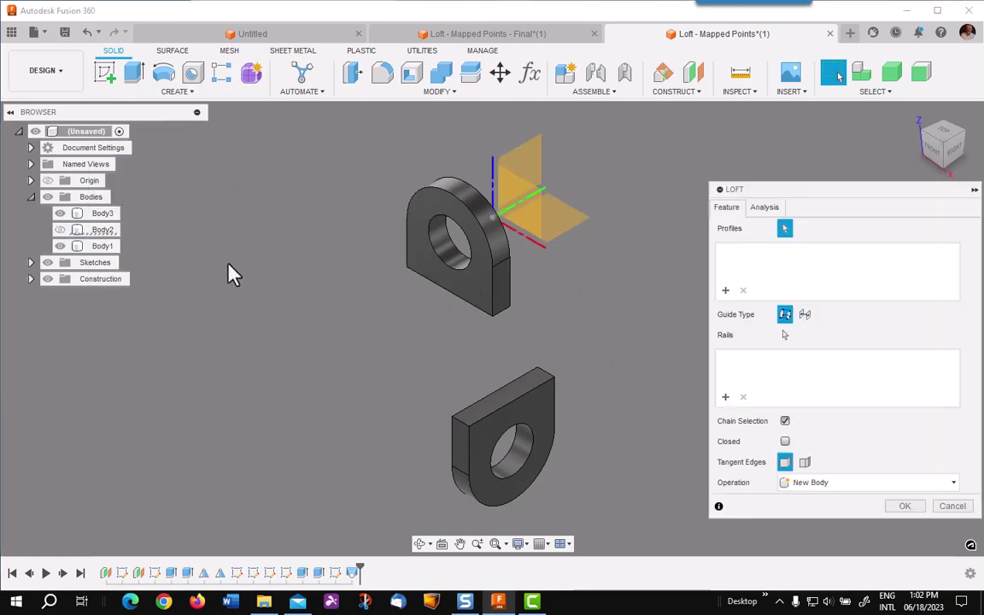
click(474, 303)
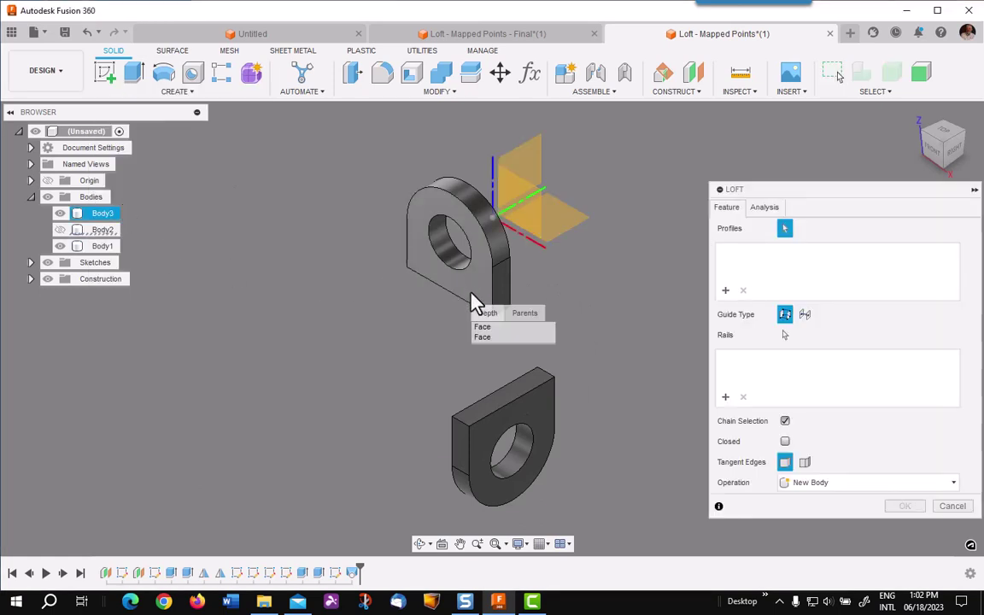
click(487, 338)
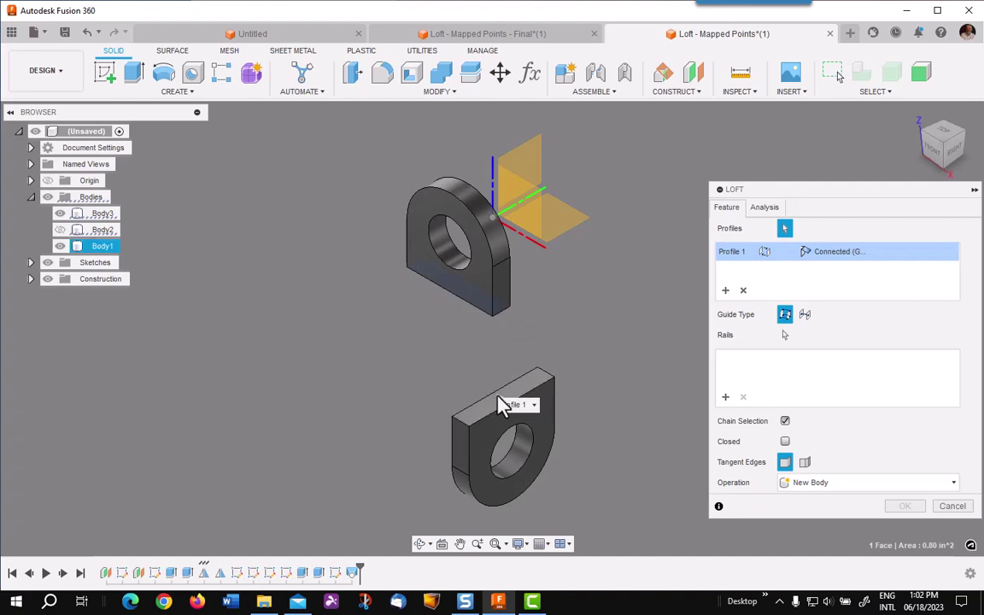
click(502, 403)
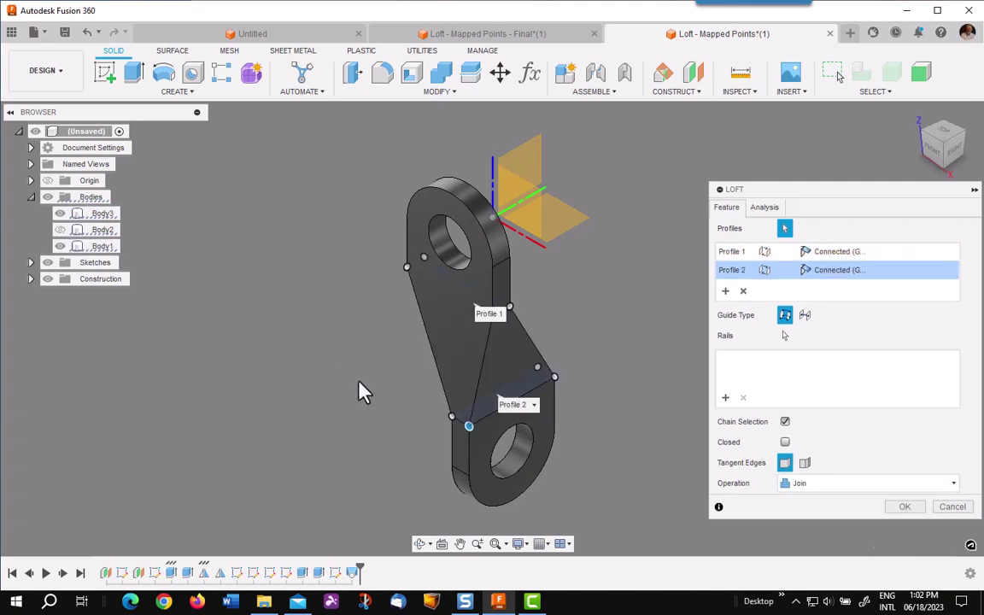
Step: Zoom in on Profile 2 and slide its mapped point up the edge
middle_drag(359, 391, 275, 370)
scroll(292, 407, up, 3)
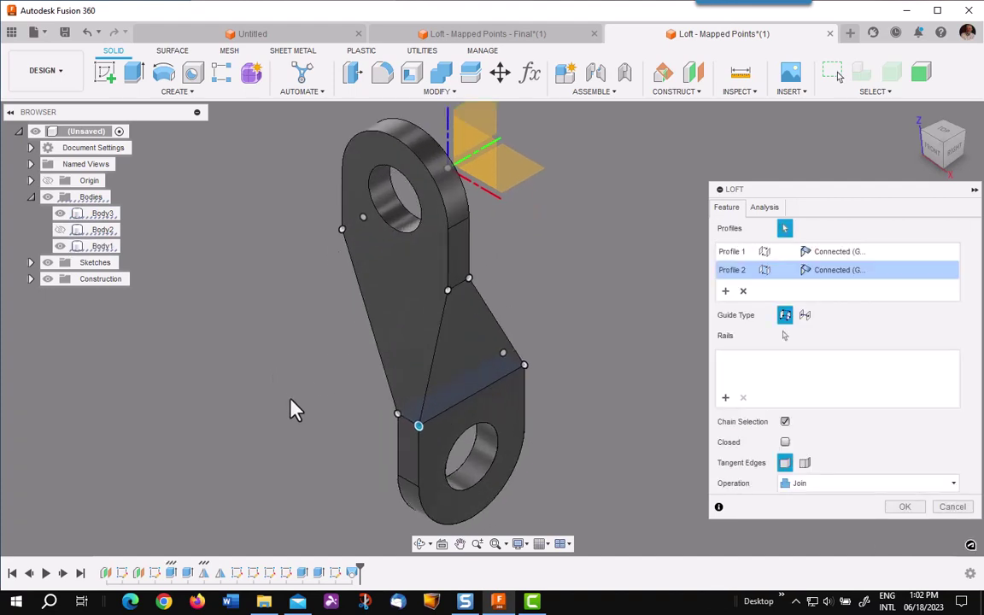
middle_drag(293, 405, 186, 385)
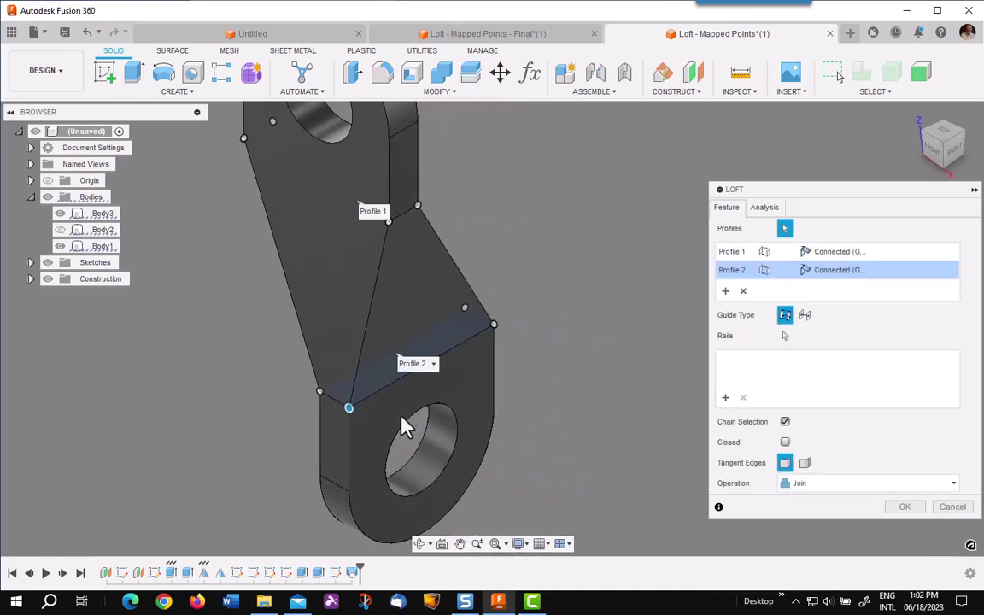
scroll(470, 393, up, 2)
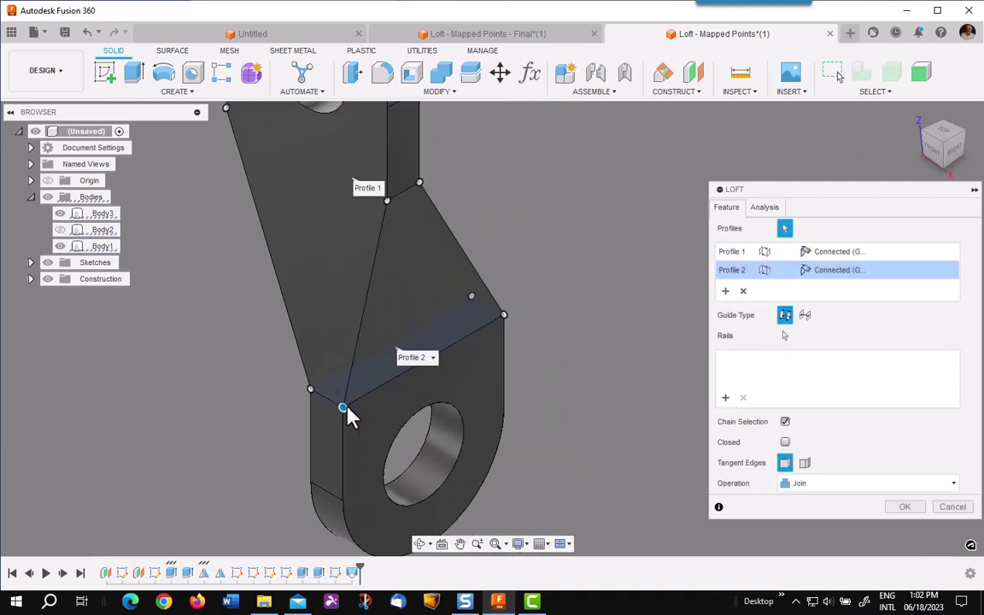
drag(343, 407, 489, 333)
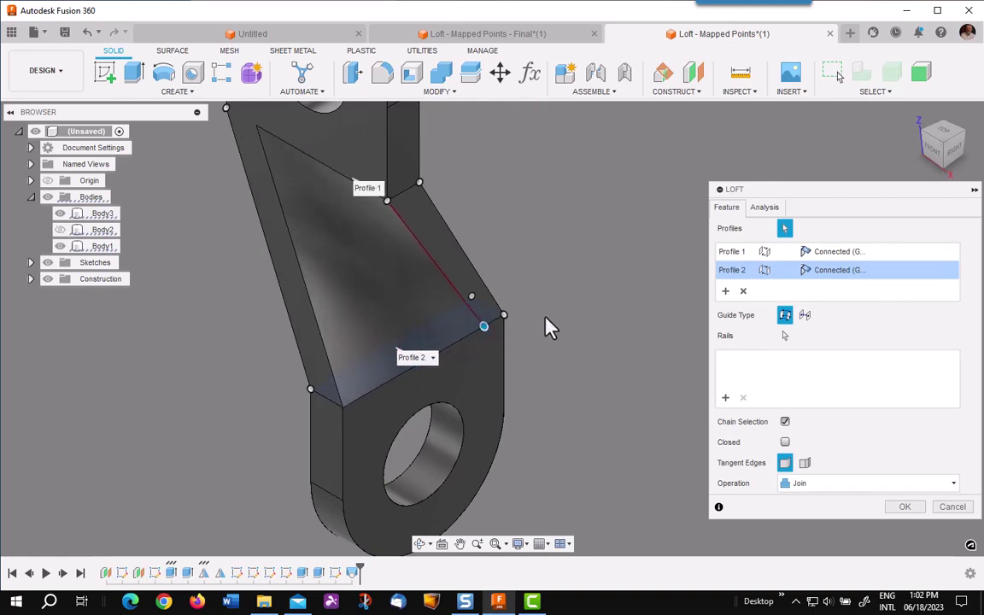
shift+middle_drag(545, 326, 443, 407)
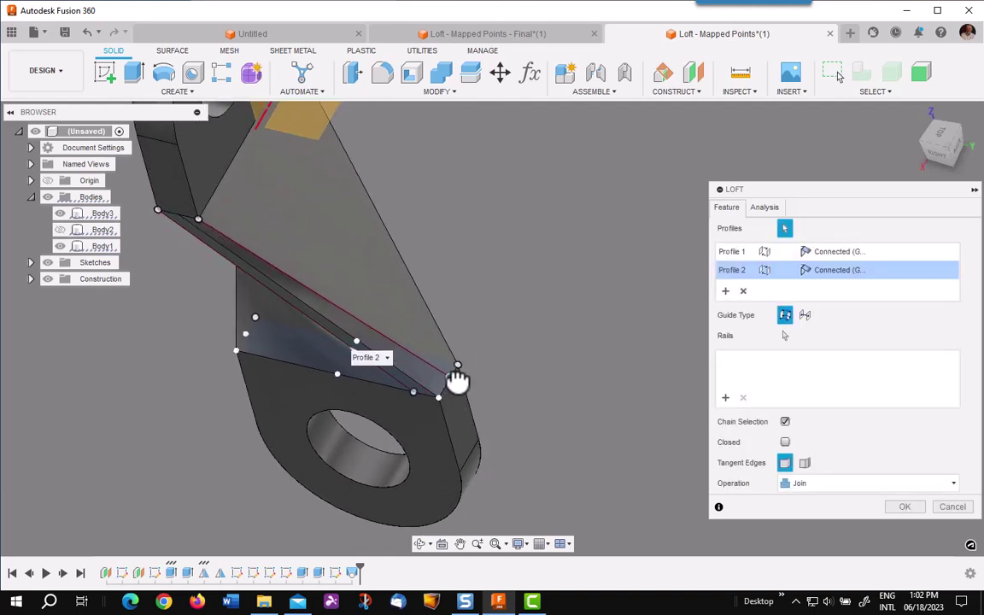
shift+middle_drag(464, 386, 373, 497)
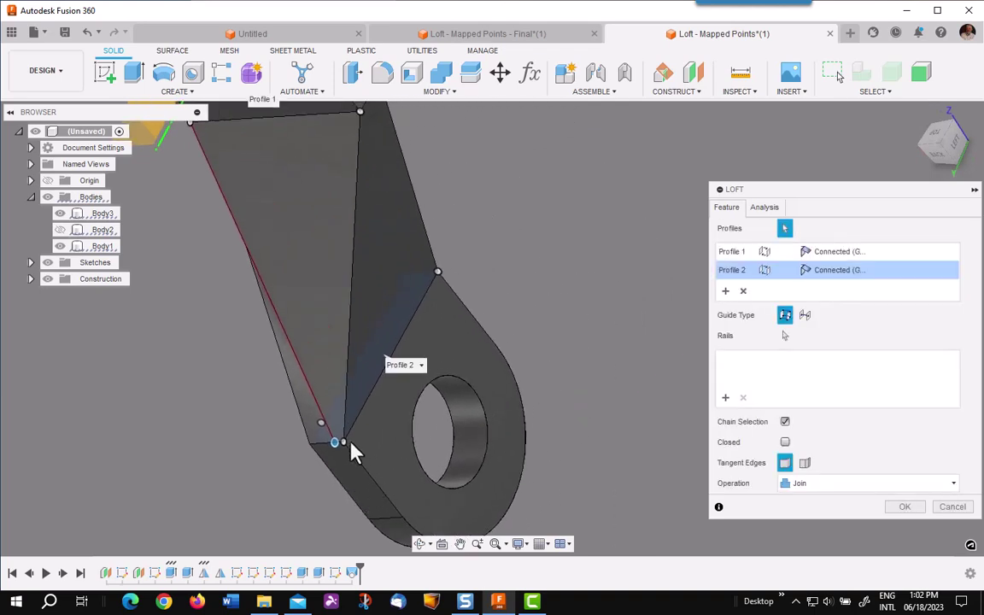
drag(343, 435, 442, 302)
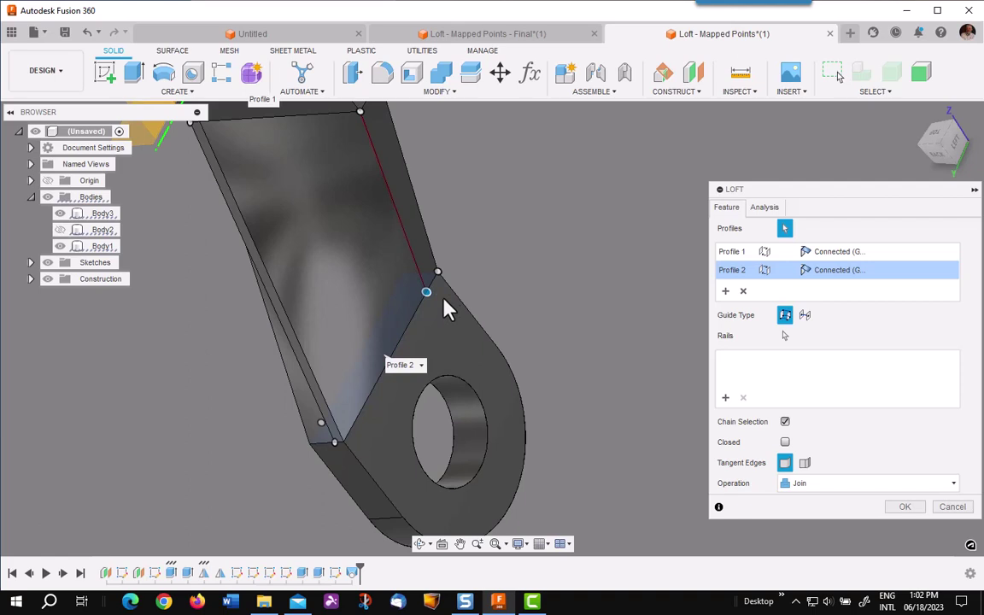
Step: Place the mapped point on Profile 2's top corner to twist the loft preview
shift+middle_drag(453, 286, 483, 385)
drag(392, 363, 408, 340)
shift+middle_drag(486, 314, 440, 363)
click(405, 286)
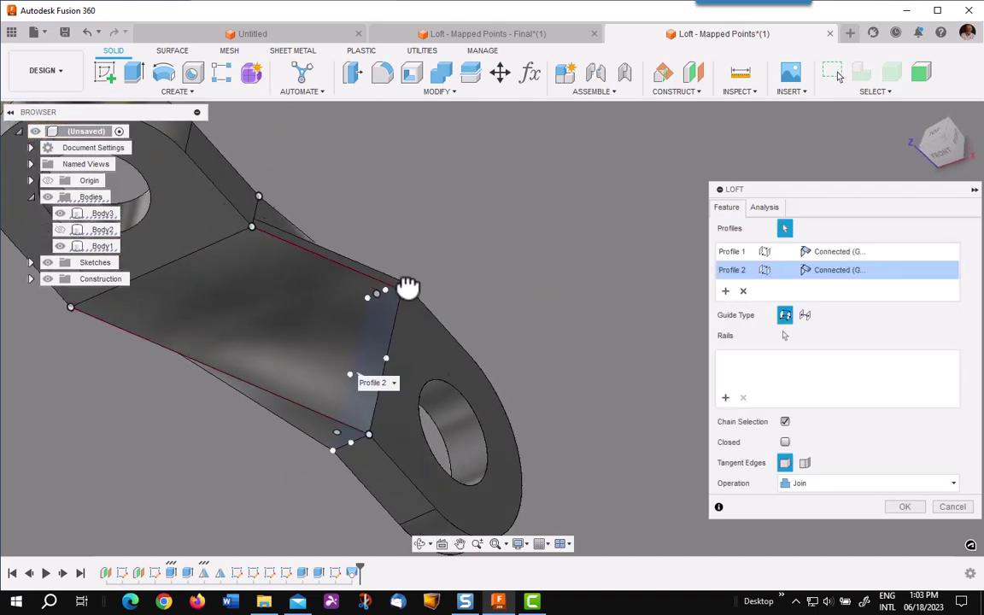
shift+middle_drag(420, 279, 443, 374)
drag(404, 287, 398, 254)
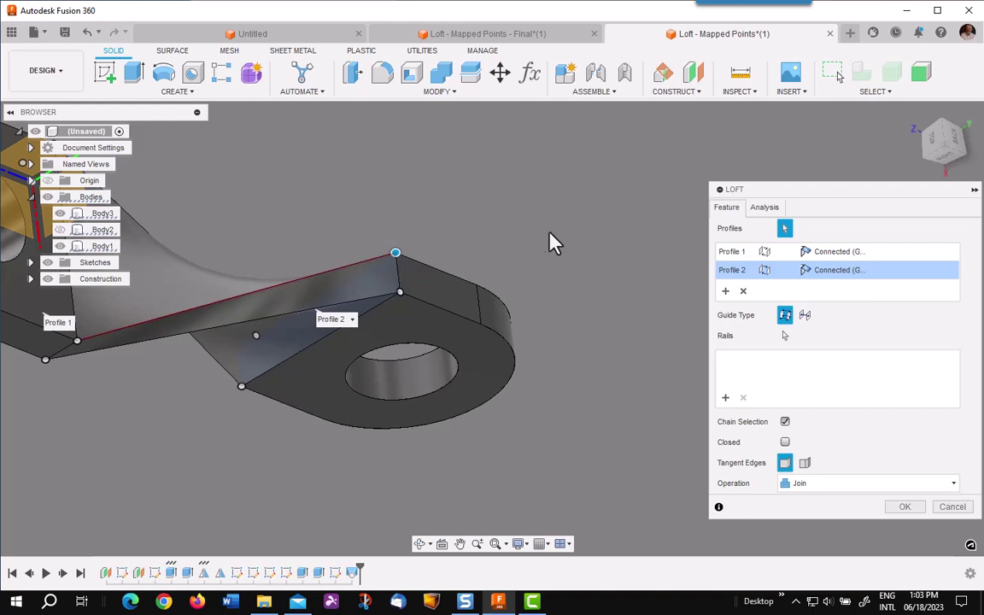
shift+middle_drag(547, 240, 311, 197)
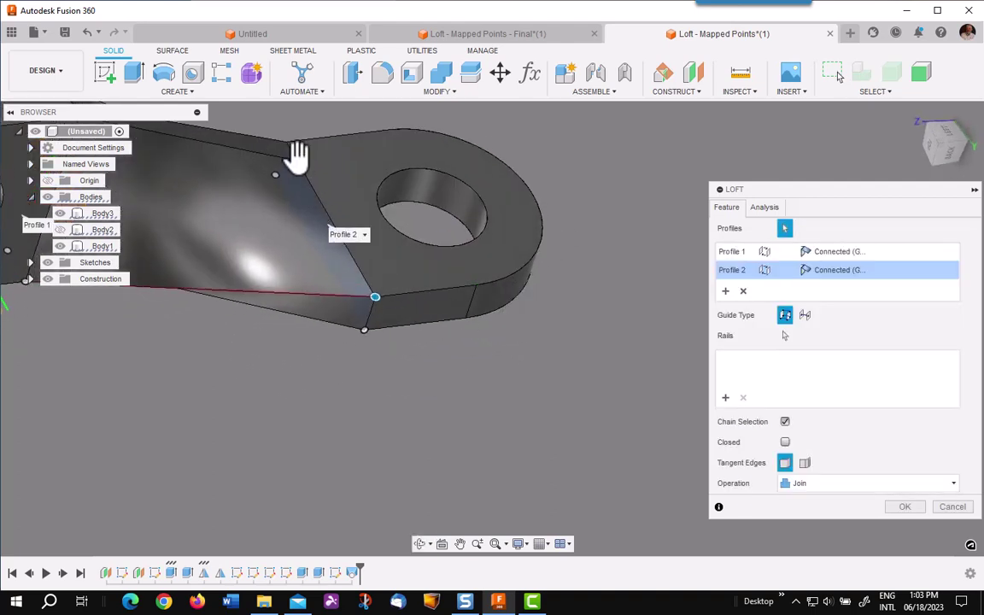
drag(297, 156, 286, 141)
Step: Set Profile 1 continuity to Tangent (G1) and create the mapped-point loft
click(855, 253)
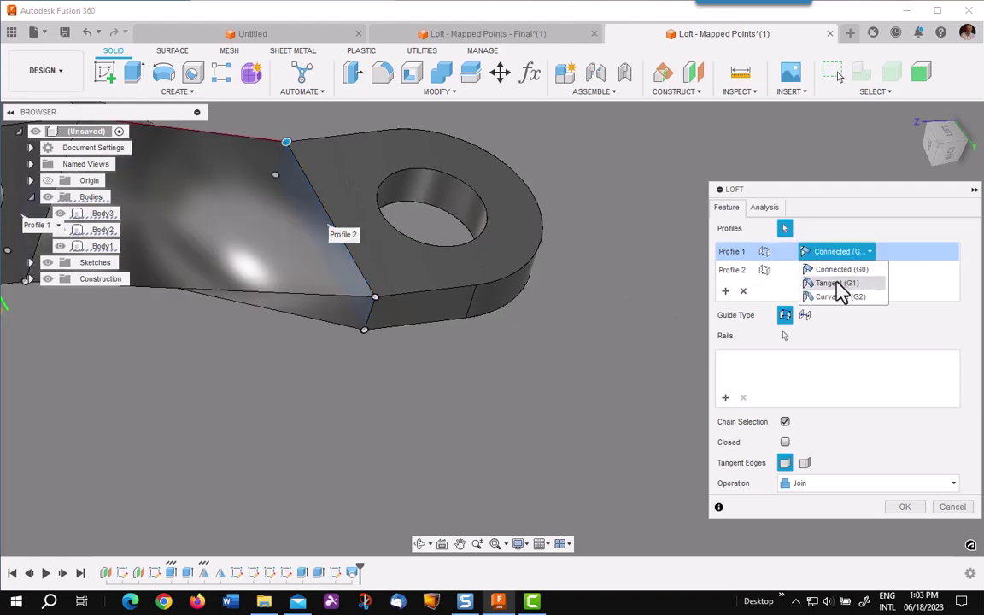
click(838, 283)
click(843, 272)
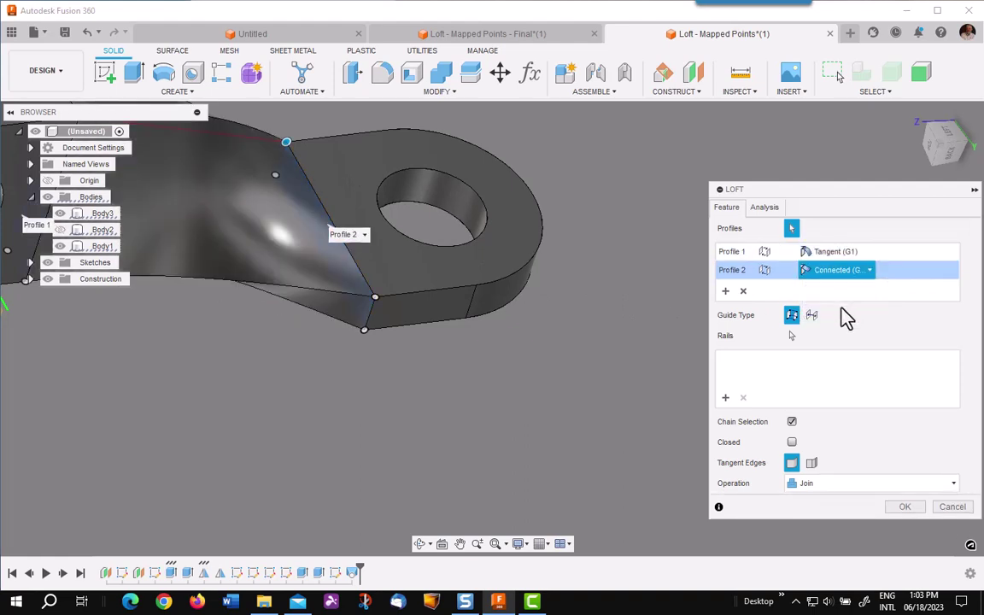
click(914, 527)
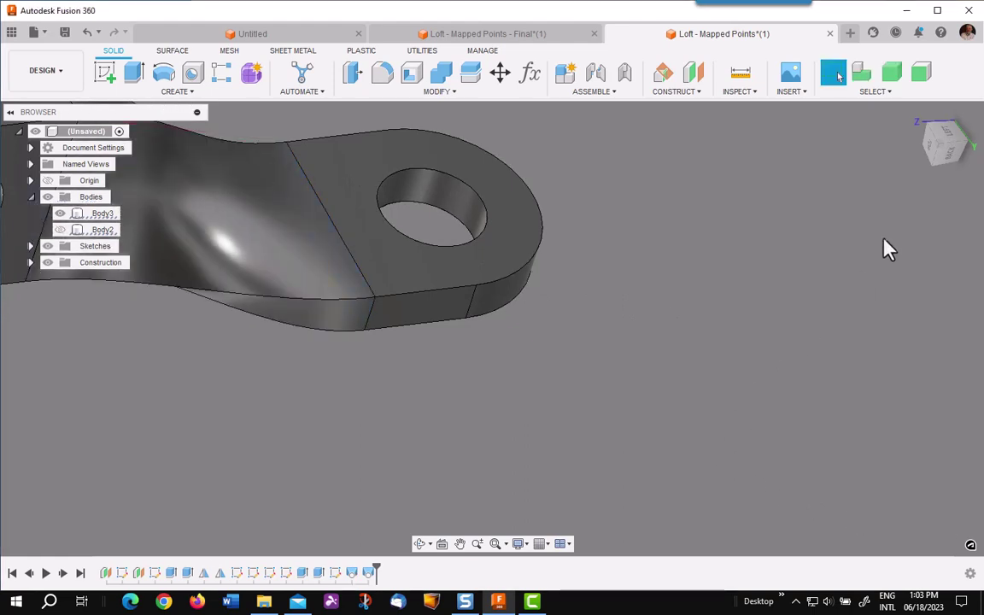
Step: Return to the home view and show Body2 to compare both twisted brackets
click(917, 124)
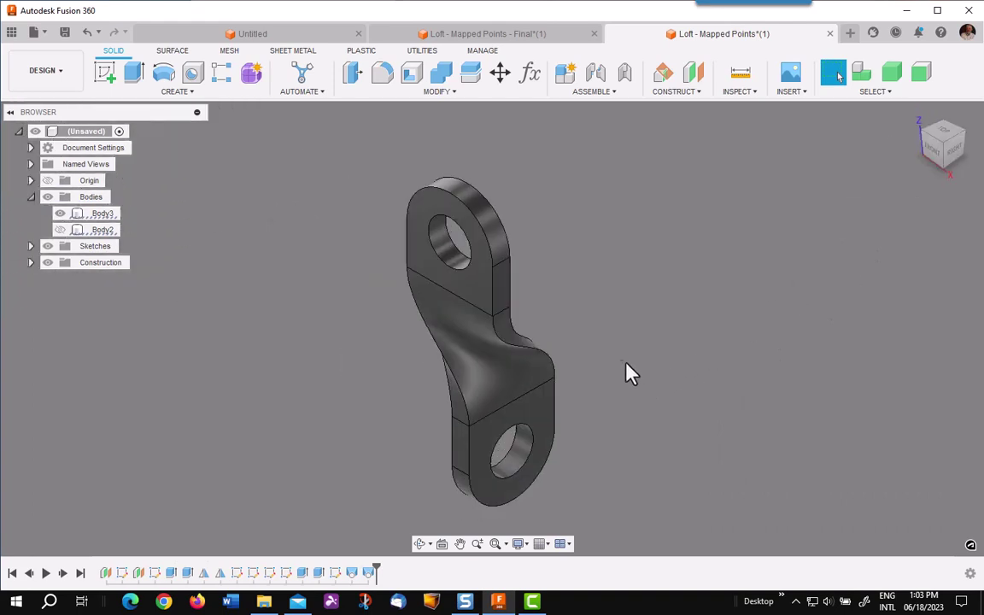
shift+middle_drag(628, 373, 647, 346)
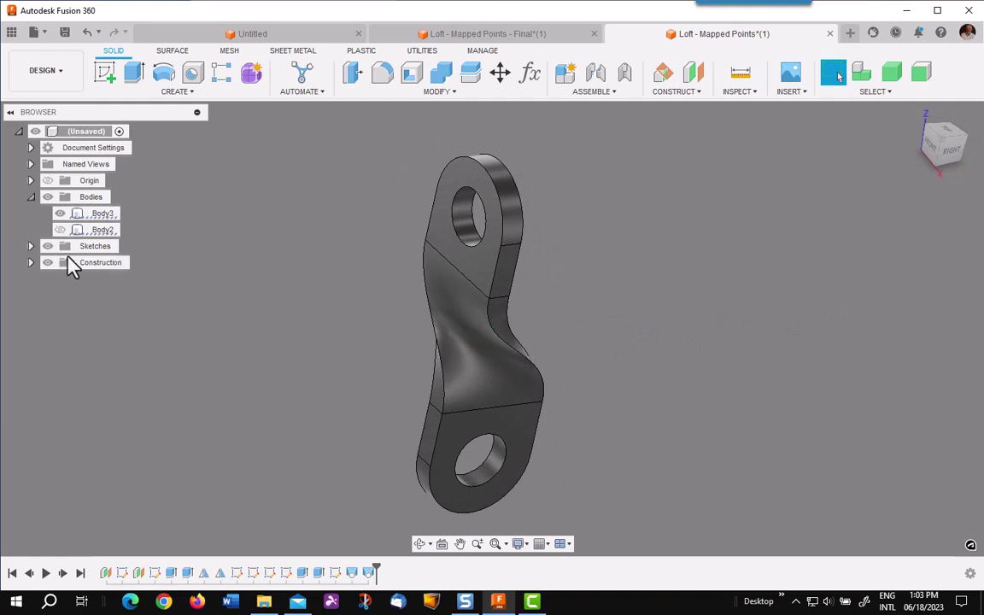
click(60, 230)
shift+middle_drag(213, 338, 318, 333)
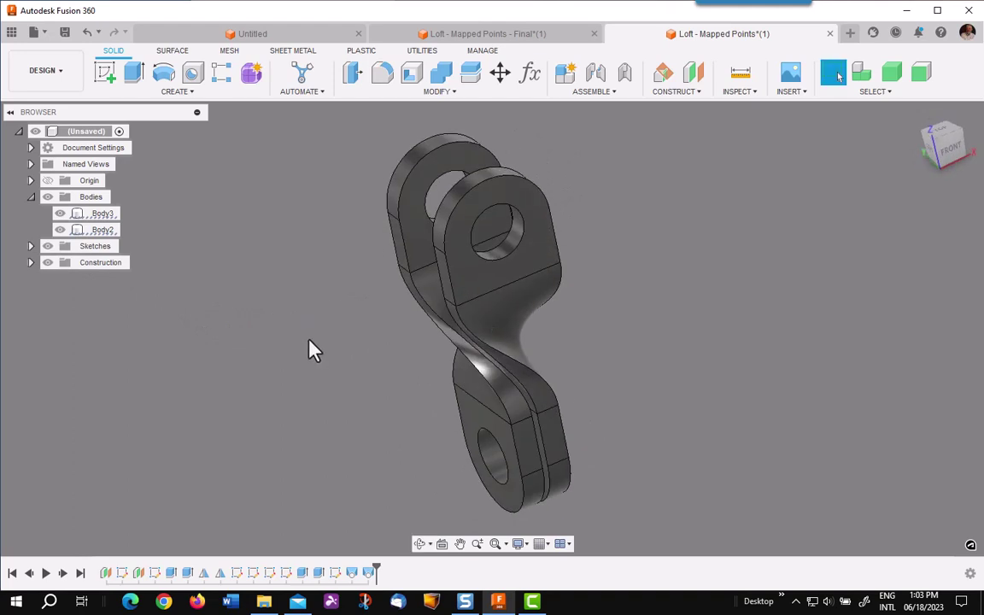